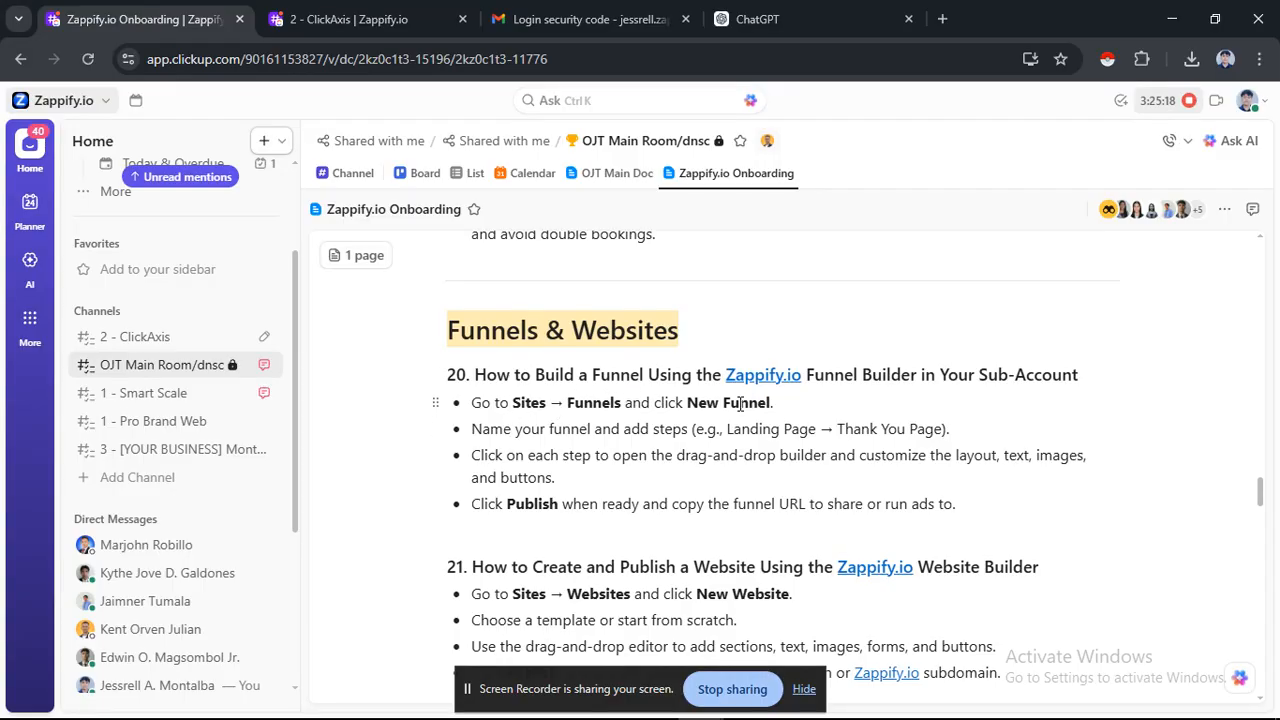
# Switch to the Zappify.io browser window and start creating a new funnel in the Sites area of the ClickAxis sub-account.
pyautogui.hotkey('alt', 'Tab')
pyautogui.hotkey('alt', 'Tab')
pyautogui.hotkey('alt', 'Tab')
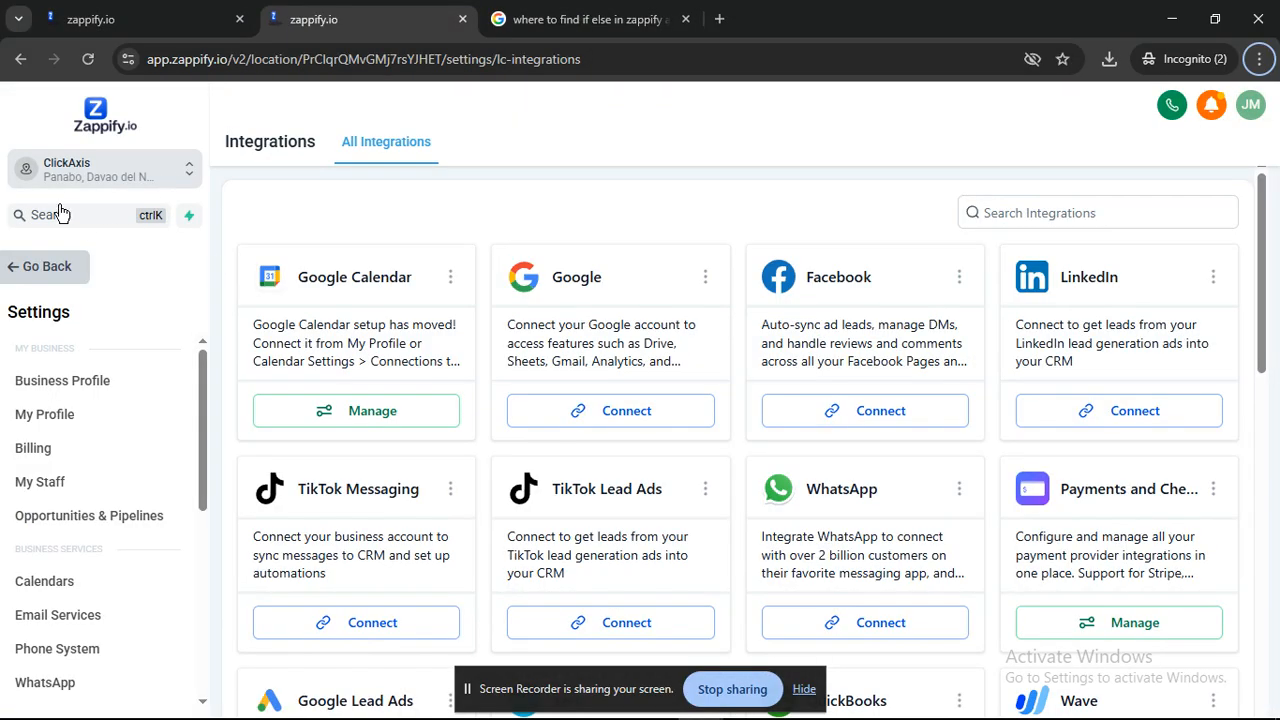
pyautogui.click(48, 276)
pyautogui.scroll(-1, 120, 400)
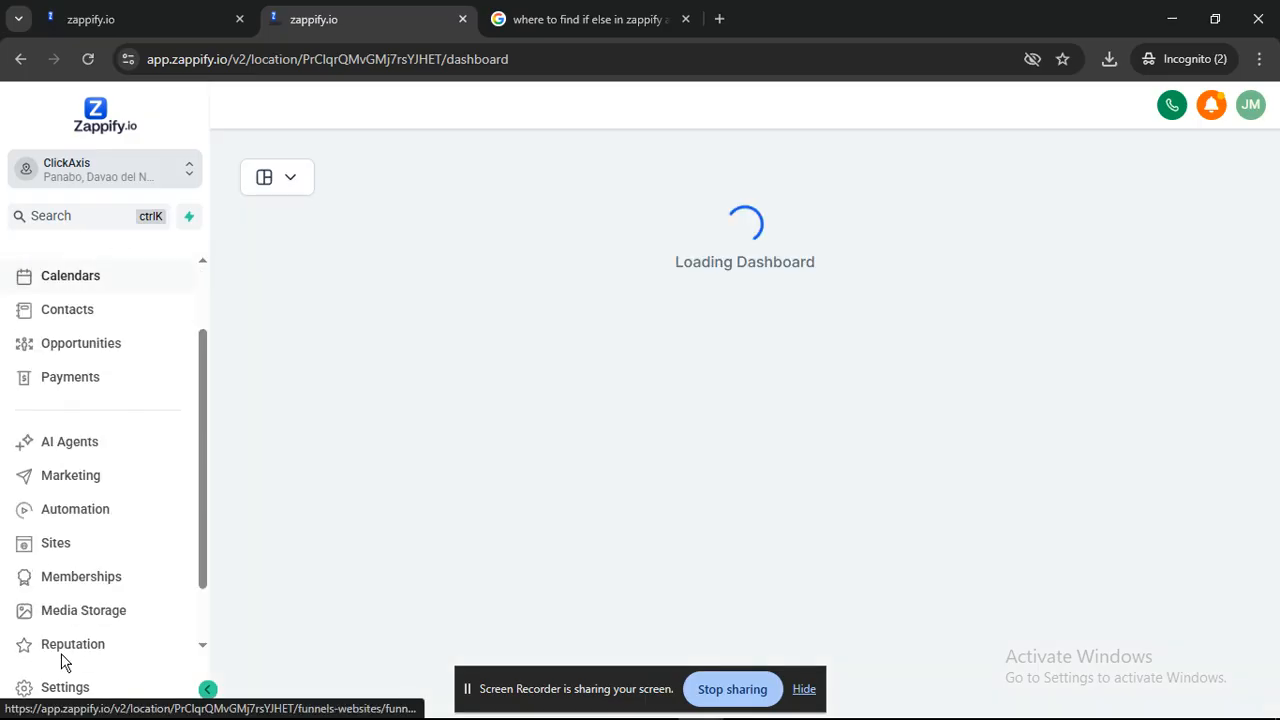
pyautogui.click(84, 554)
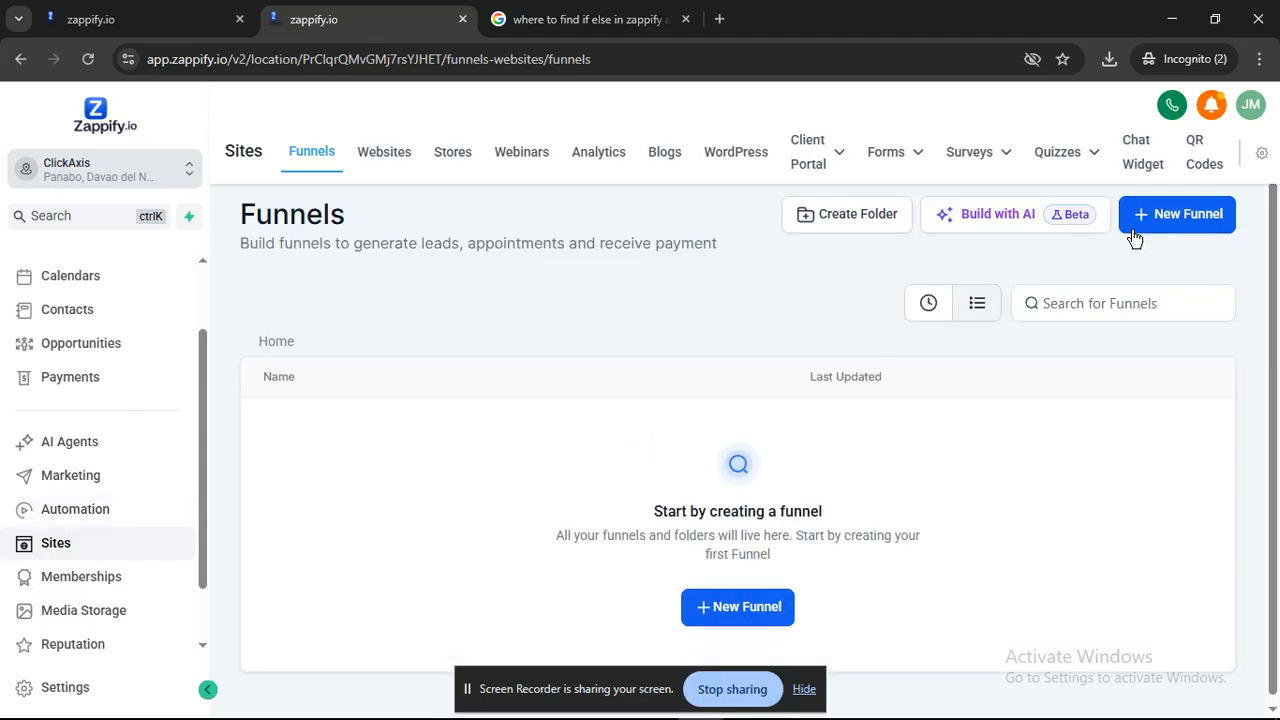
pyautogui.click(1155, 213)
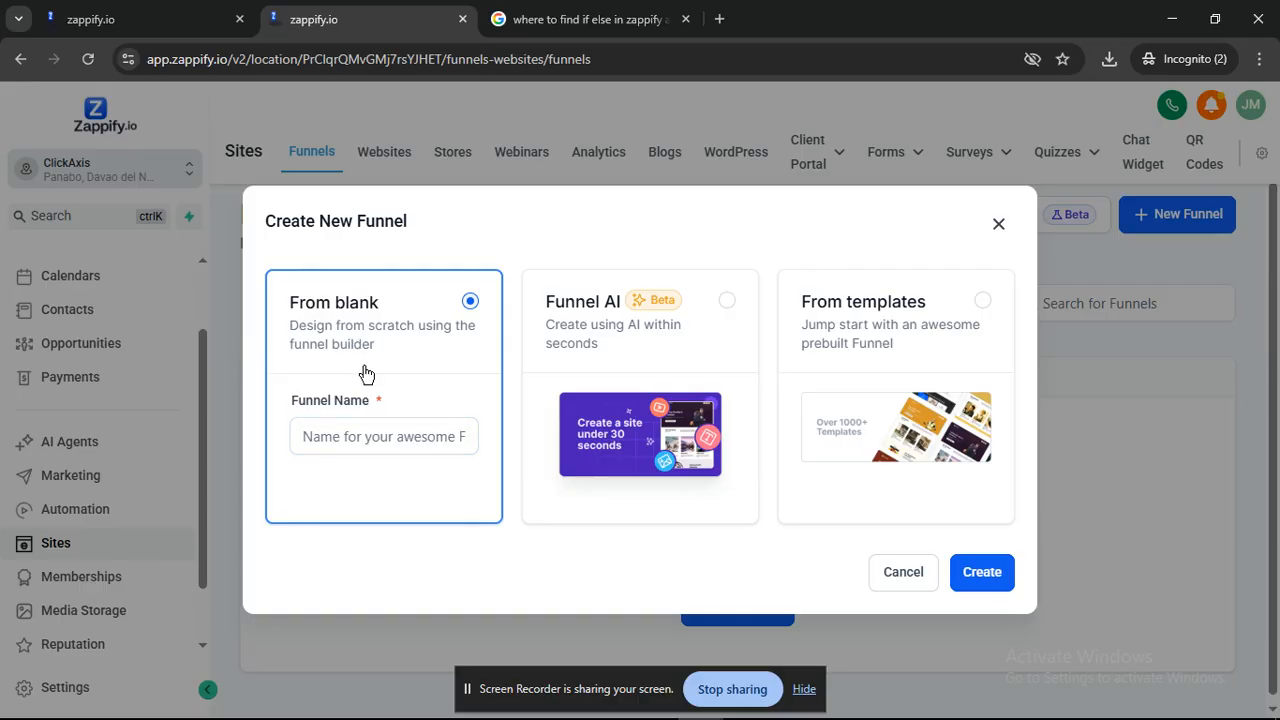
# Choose to build the new funnel from templates and continue to the template library.
pyautogui.click(610, 340)
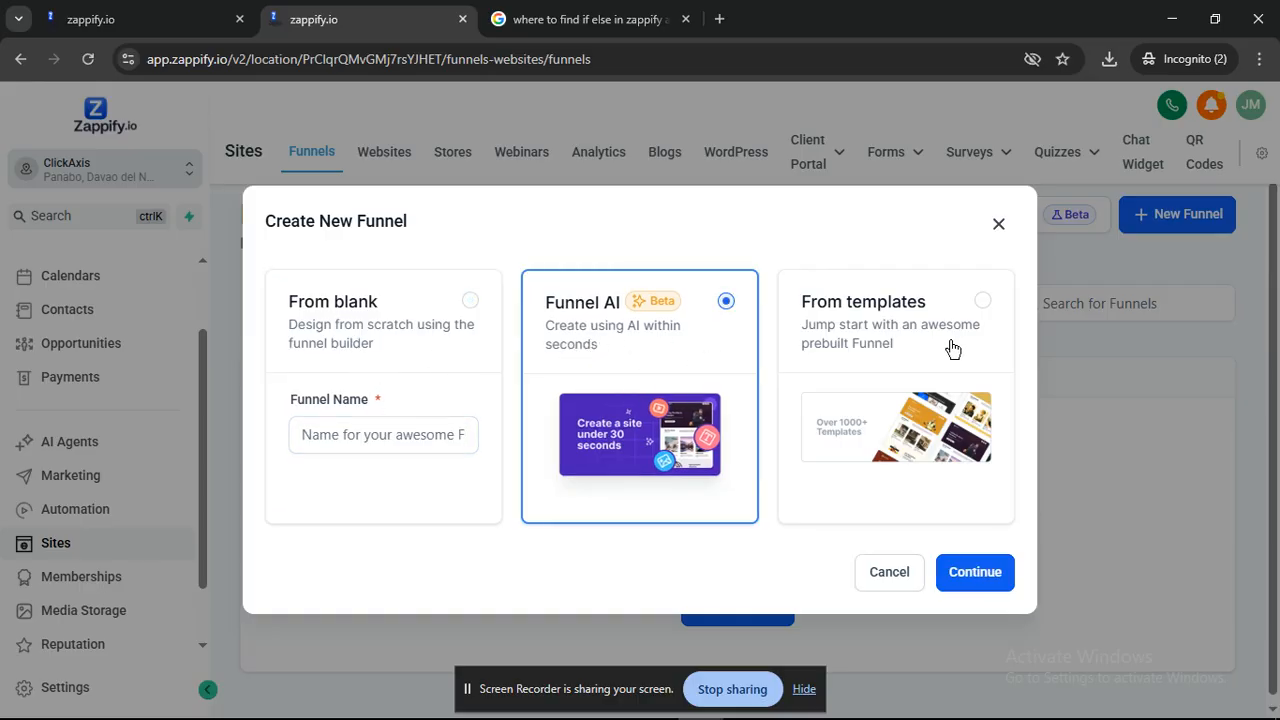
pyautogui.click(920, 348)
pyautogui.hotkey('alt', 'Tab')
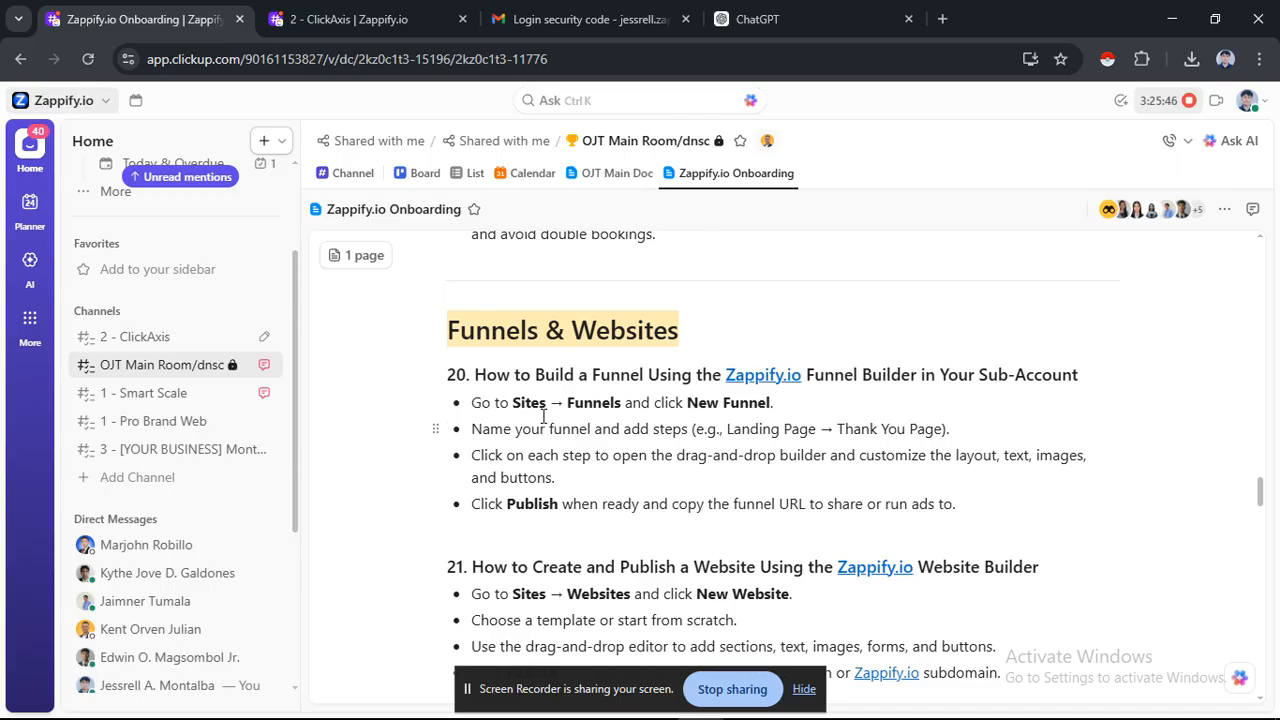
pyautogui.hotkey('alt', 'Tab')
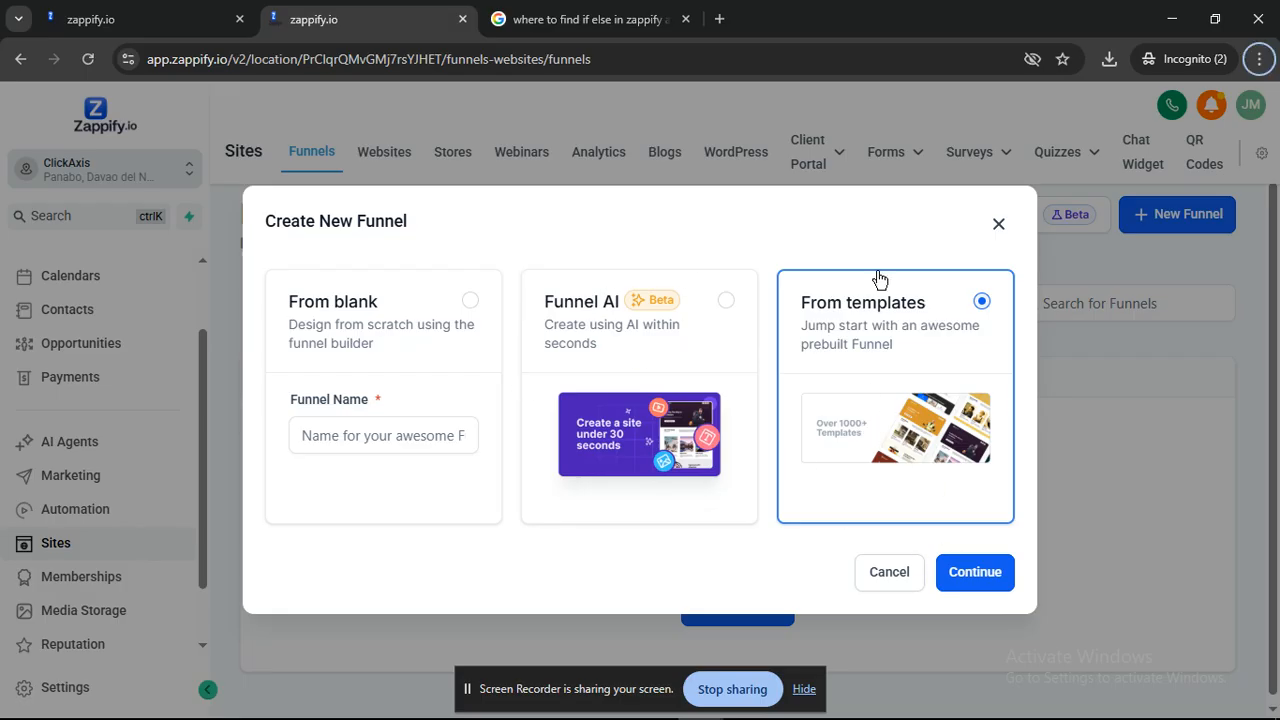
pyautogui.click(970, 578)
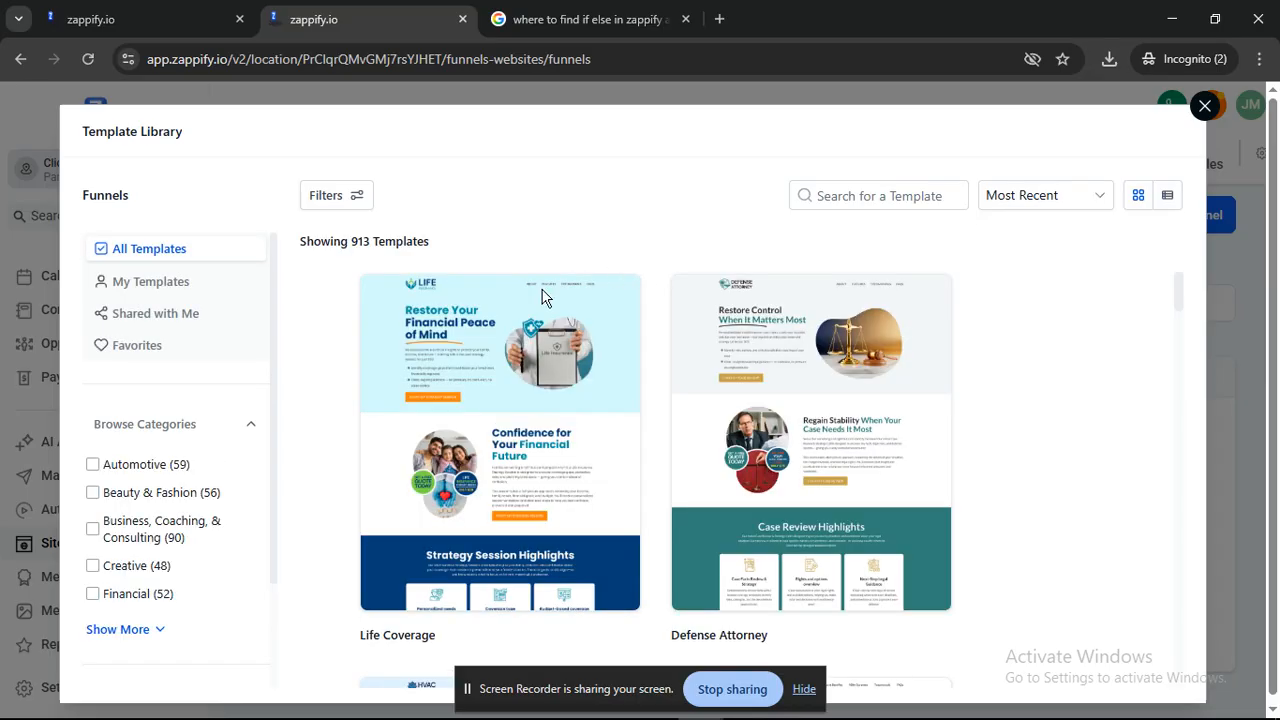
# Browse the funnel templates in the library across all categories.
pyautogui.scroll(-2, 542, 296)
pyautogui.scroll(-2, 509, 321)
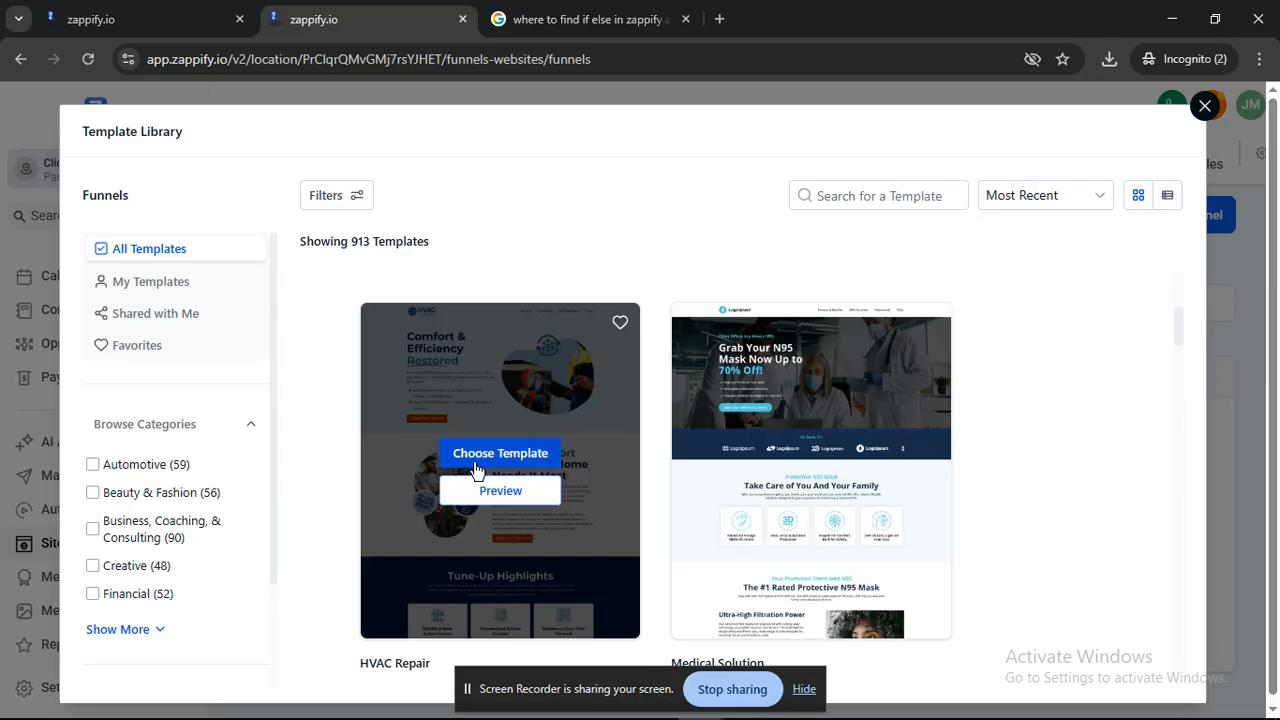
pyautogui.scroll(3, 476, 470)
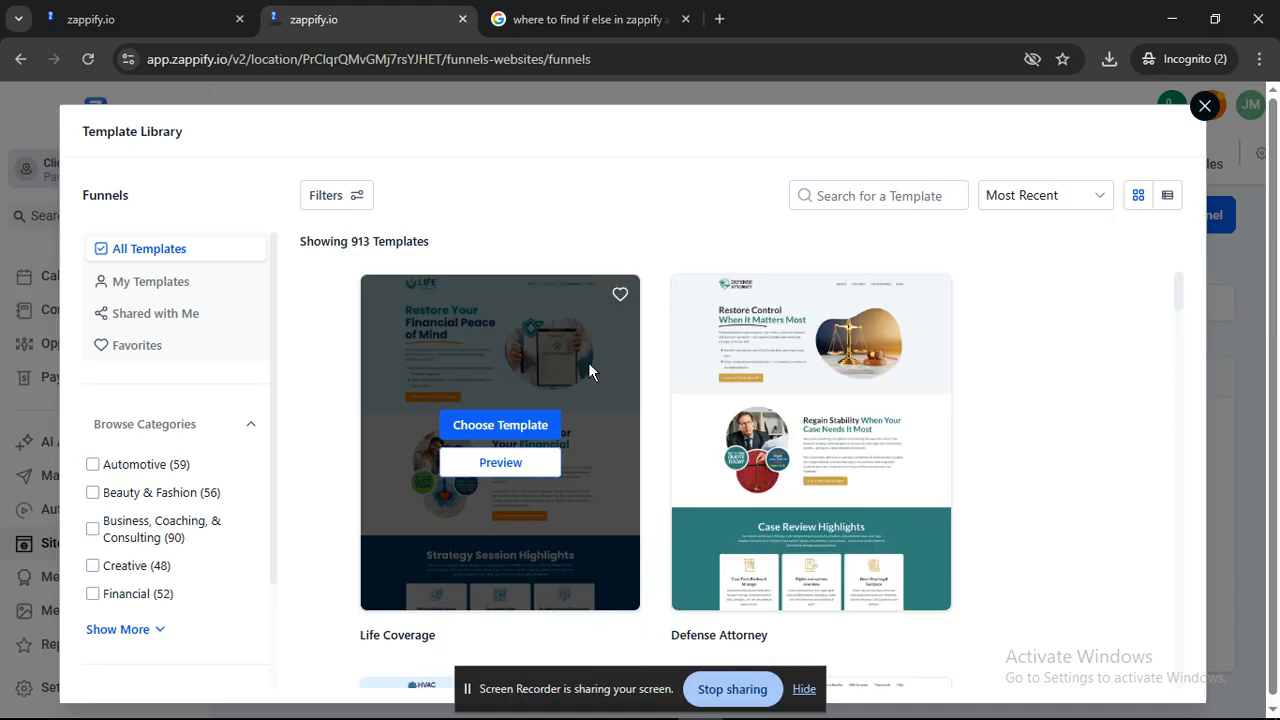
pyautogui.scroll(-2, 588, 370)
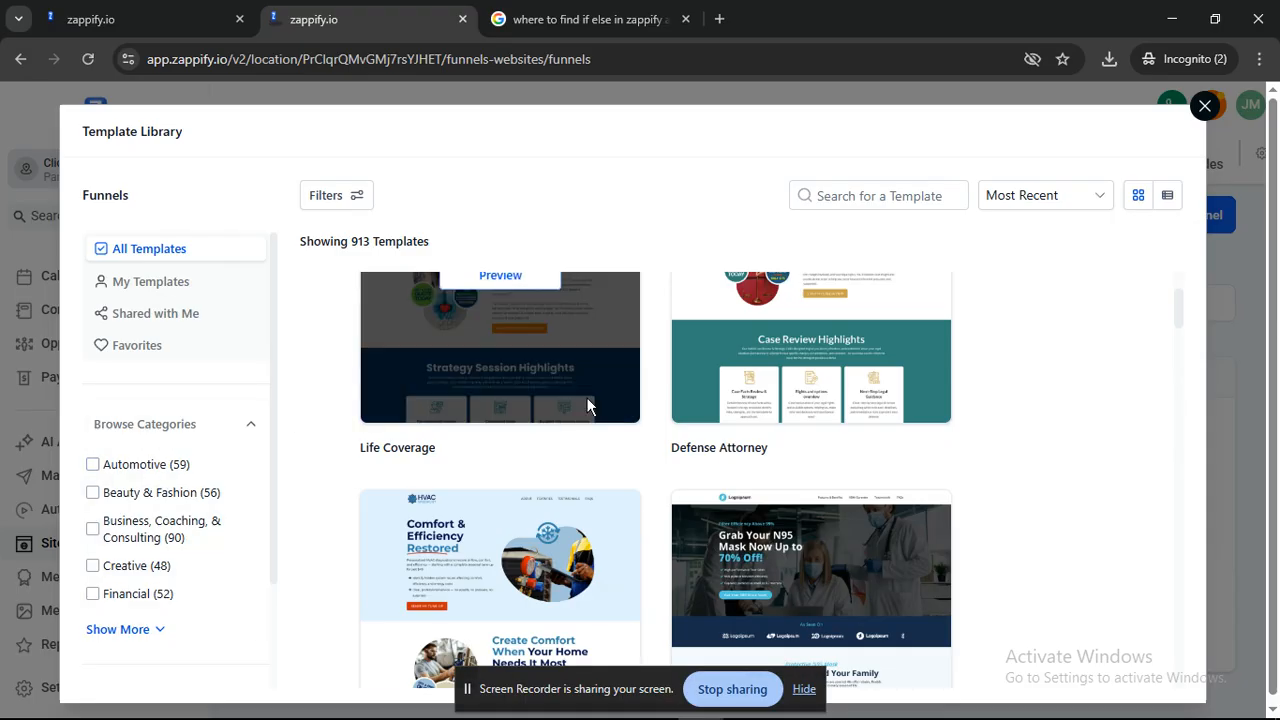
pyautogui.scroll(-3, 600, 400)
pyautogui.scroll(2, 560, 415)
pyautogui.scroll(-3, 600, 410)
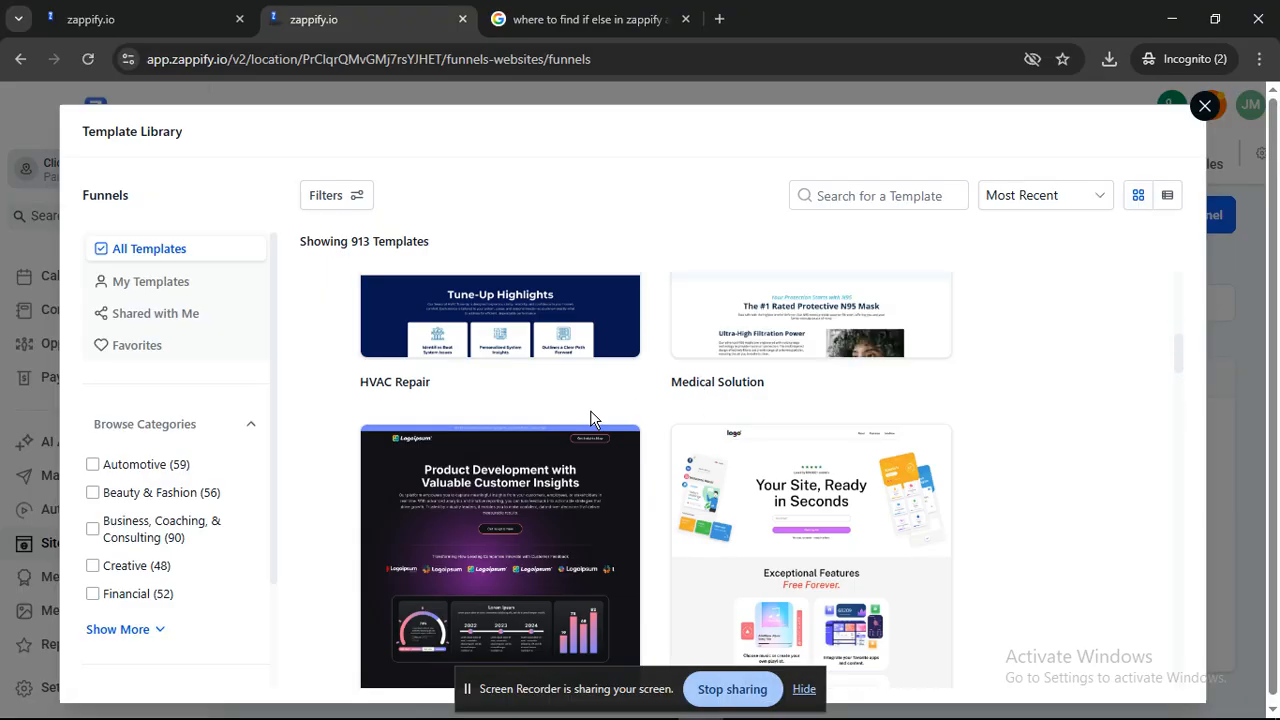
# Filter the funnel templates to the Automotive category only and browse its designs.
pyautogui.click(93, 466)
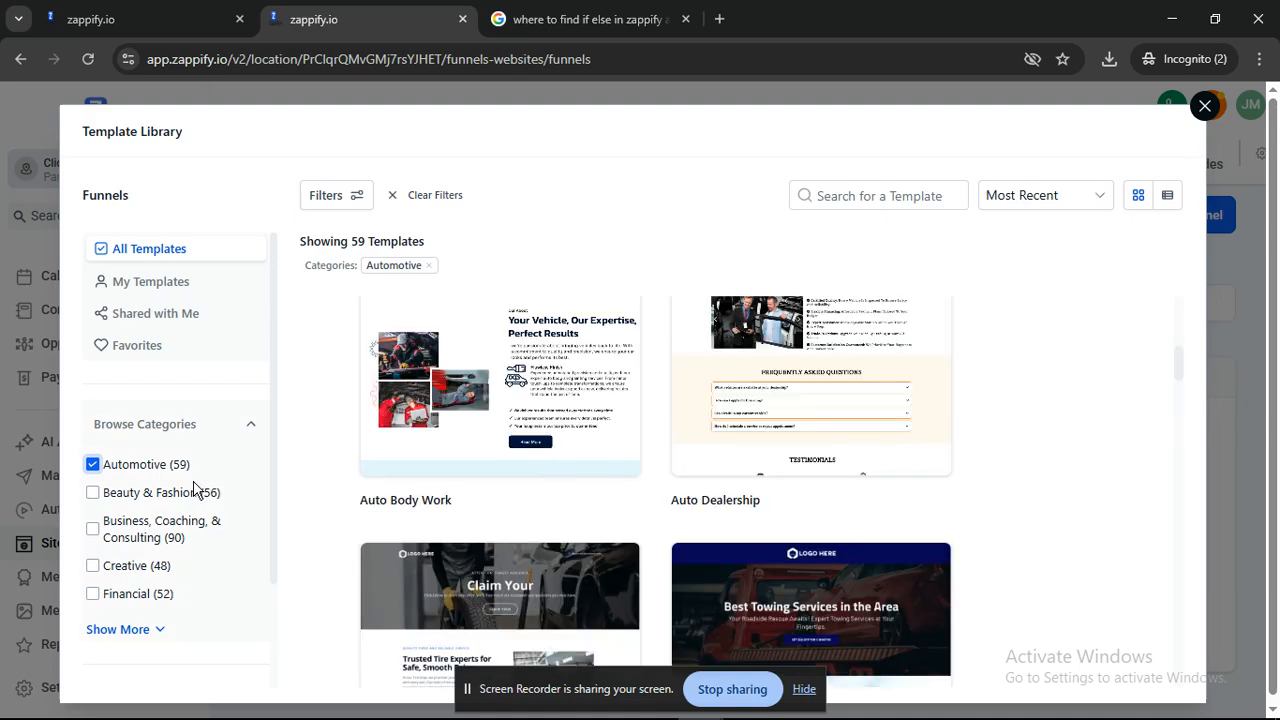
pyautogui.scroll(-10, 605, 400)
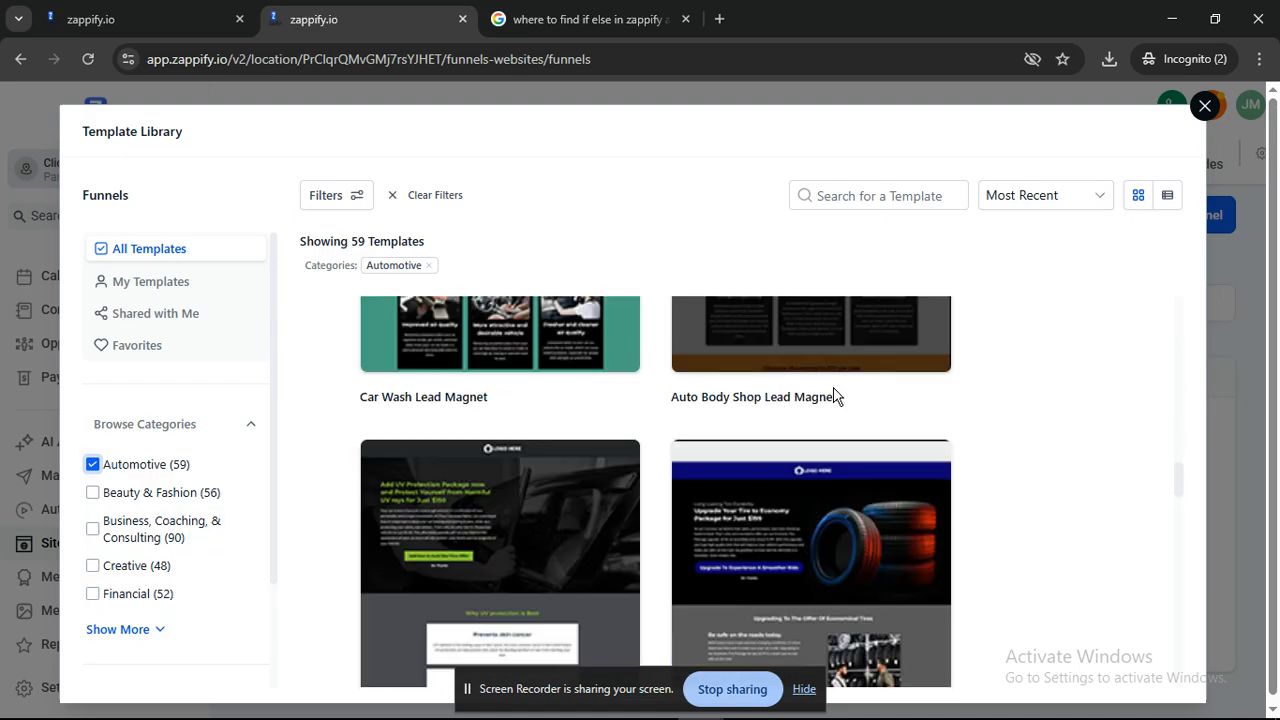
pyautogui.scroll(-5, 640, 414)
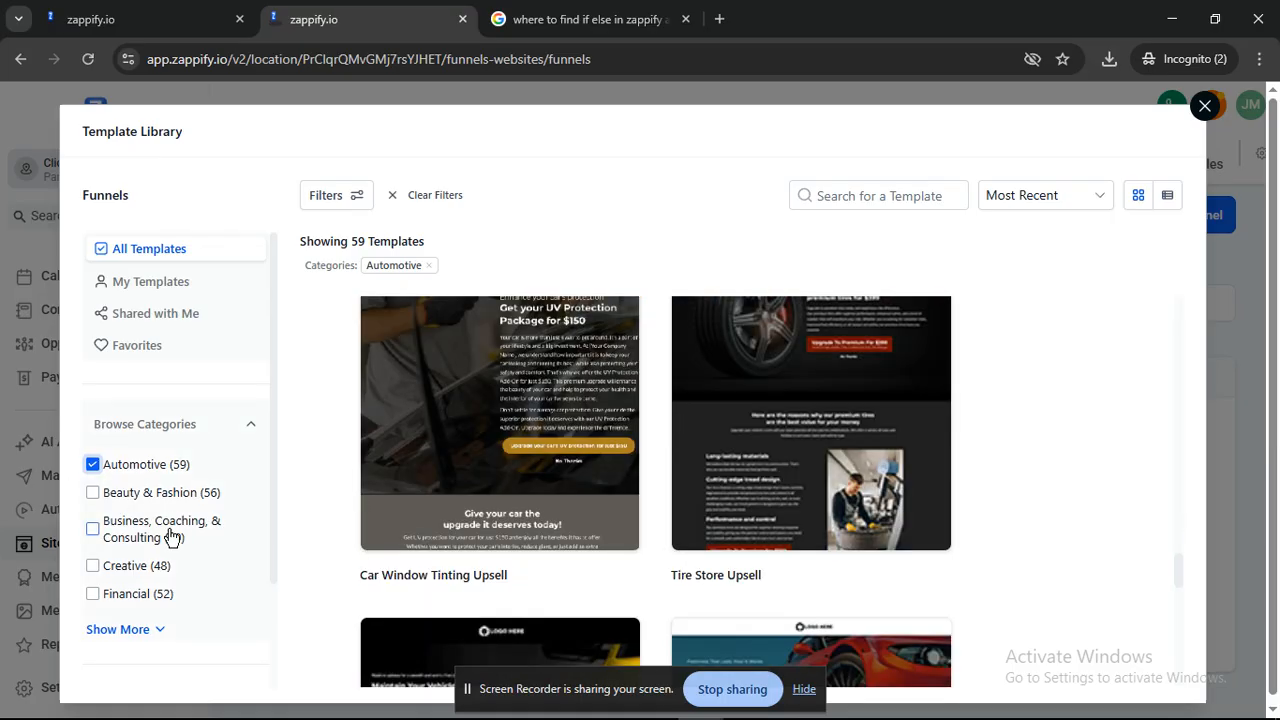
pyautogui.click(92, 493)
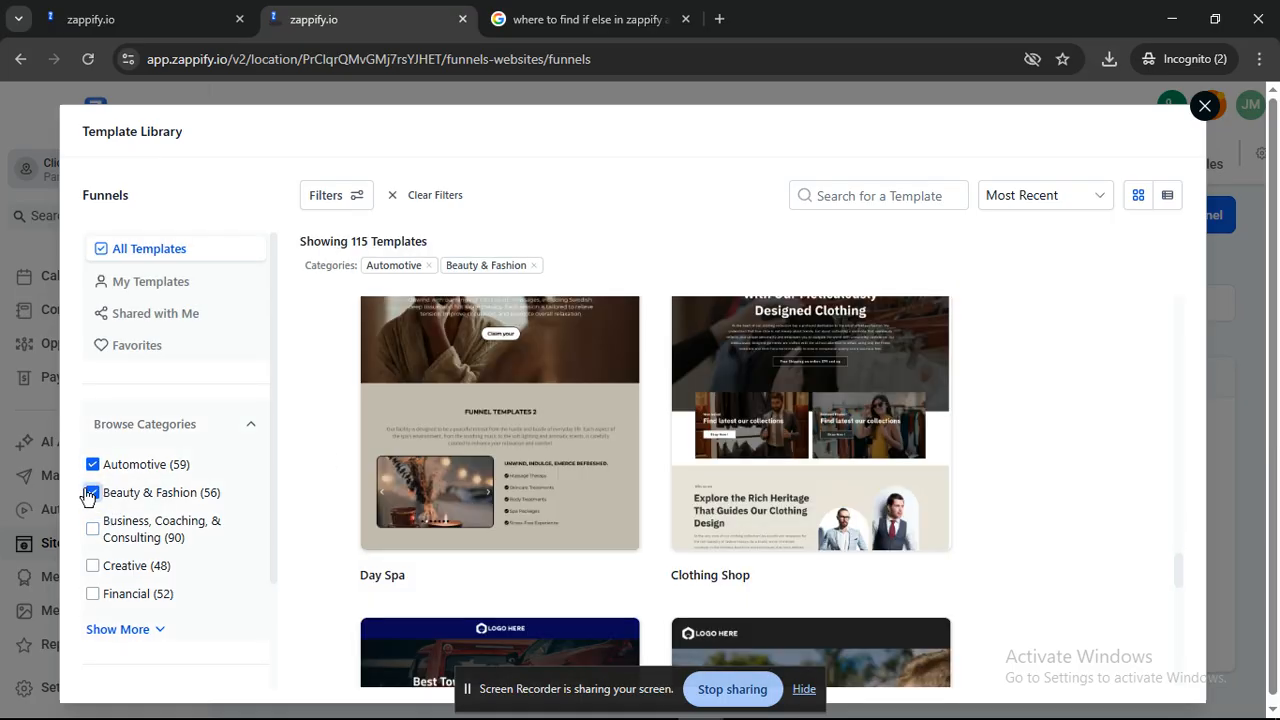
pyautogui.click(93, 493)
pyautogui.scroll(5, 789, 370)
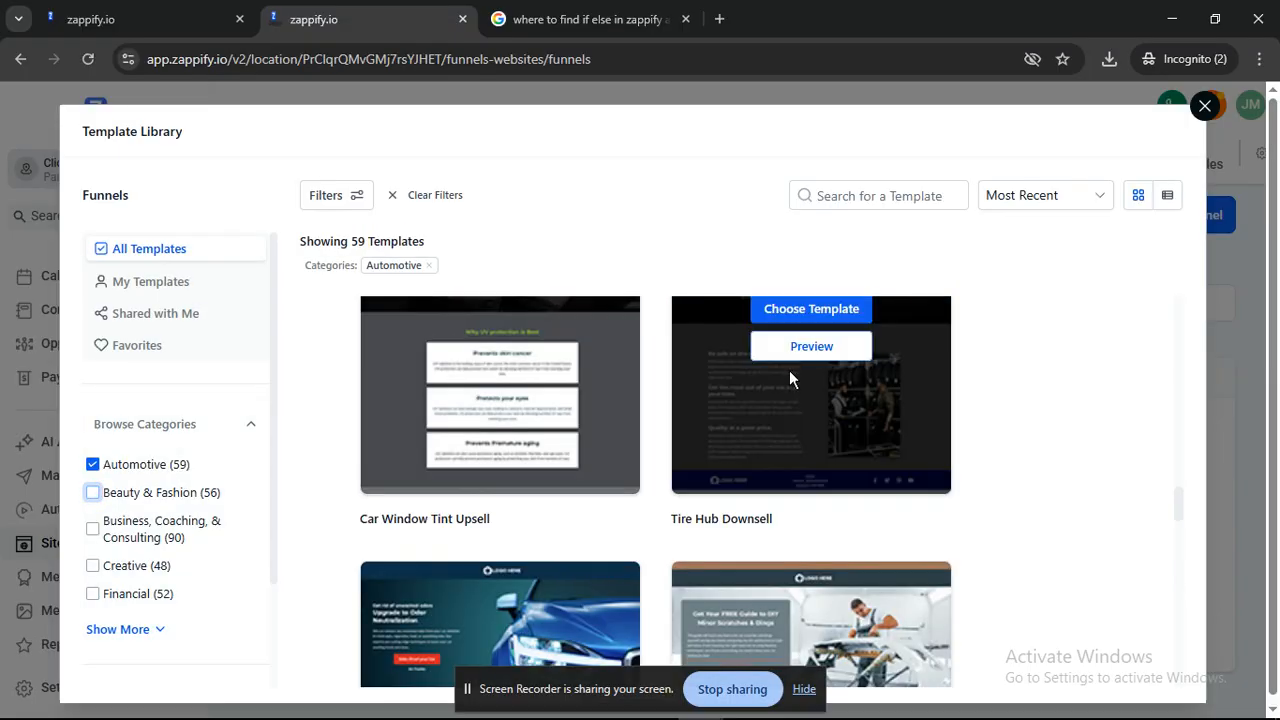
pyautogui.scroll(3, 789, 452)
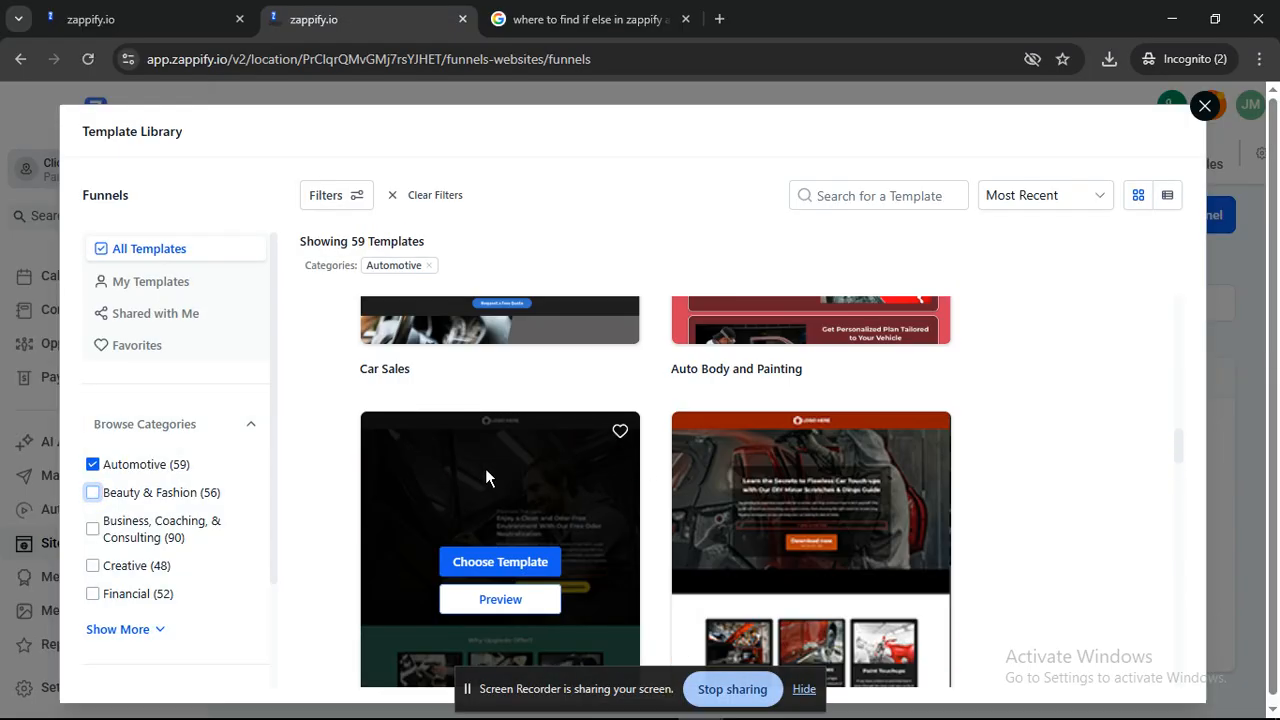
# Preview the Car Wash Lead Magnet template and look through its page sections in the desktop layout.
pyautogui.click(489, 604)
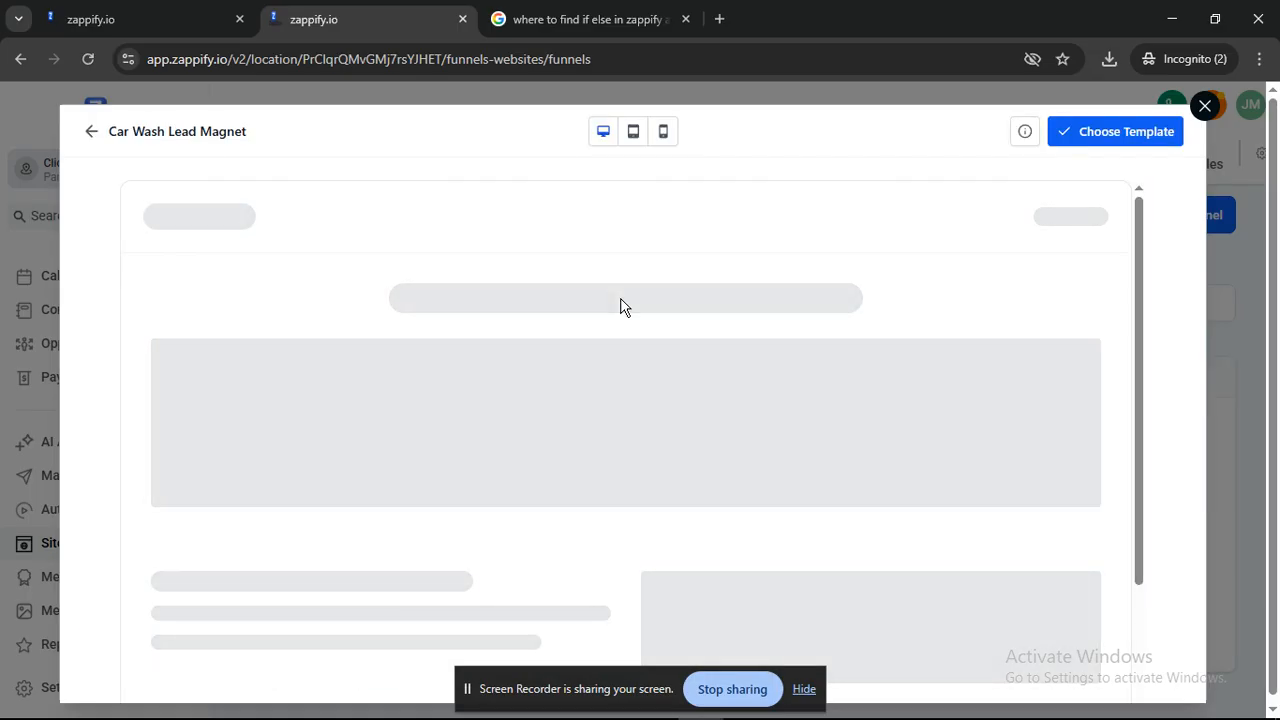
pyautogui.scroll(-3, 641, 250)
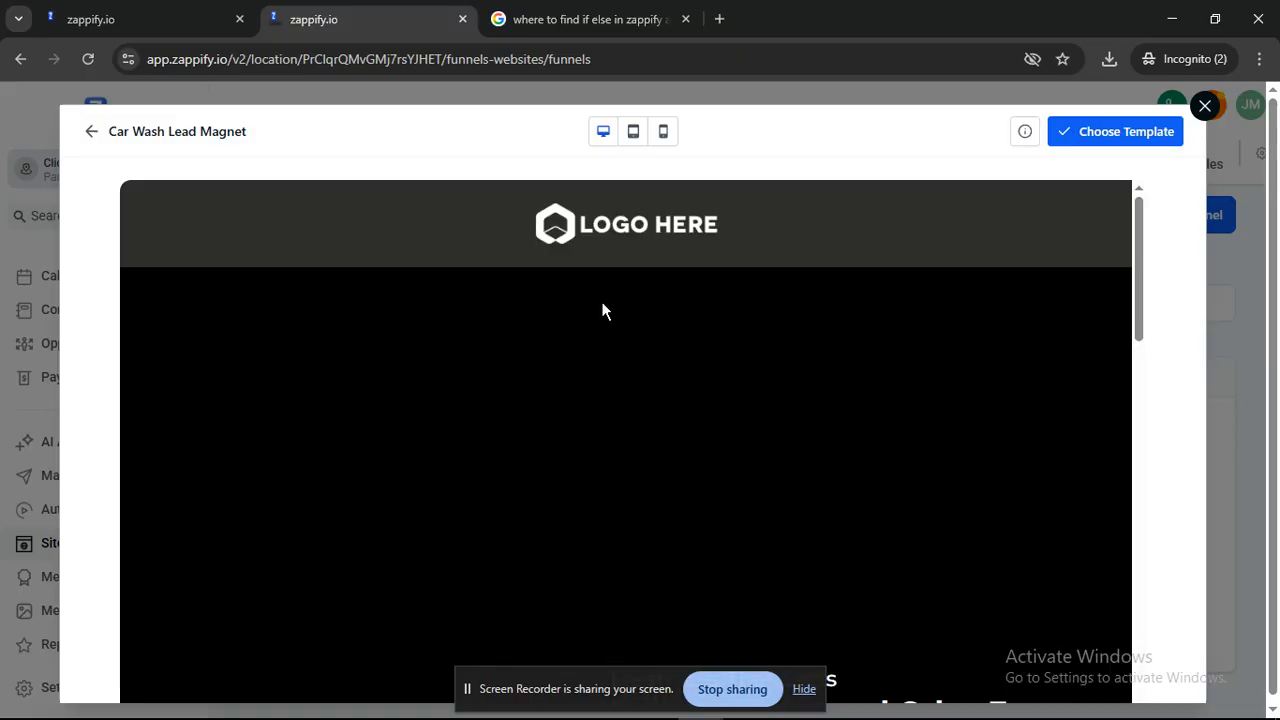
pyautogui.scroll(-5, 781, 274)
pyautogui.scroll(5, 781, 274)
pyautogui.scroll(-15, 750, 268)
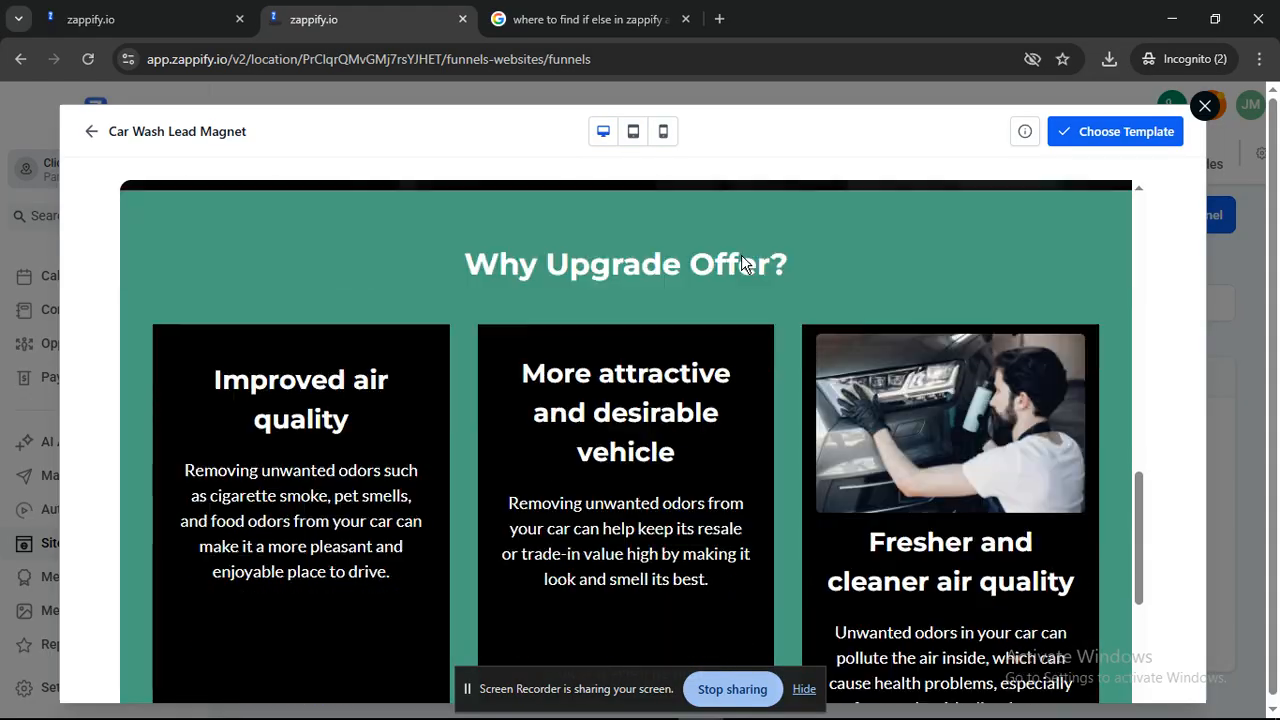
pyautogui.scroll(15, 742, 266)
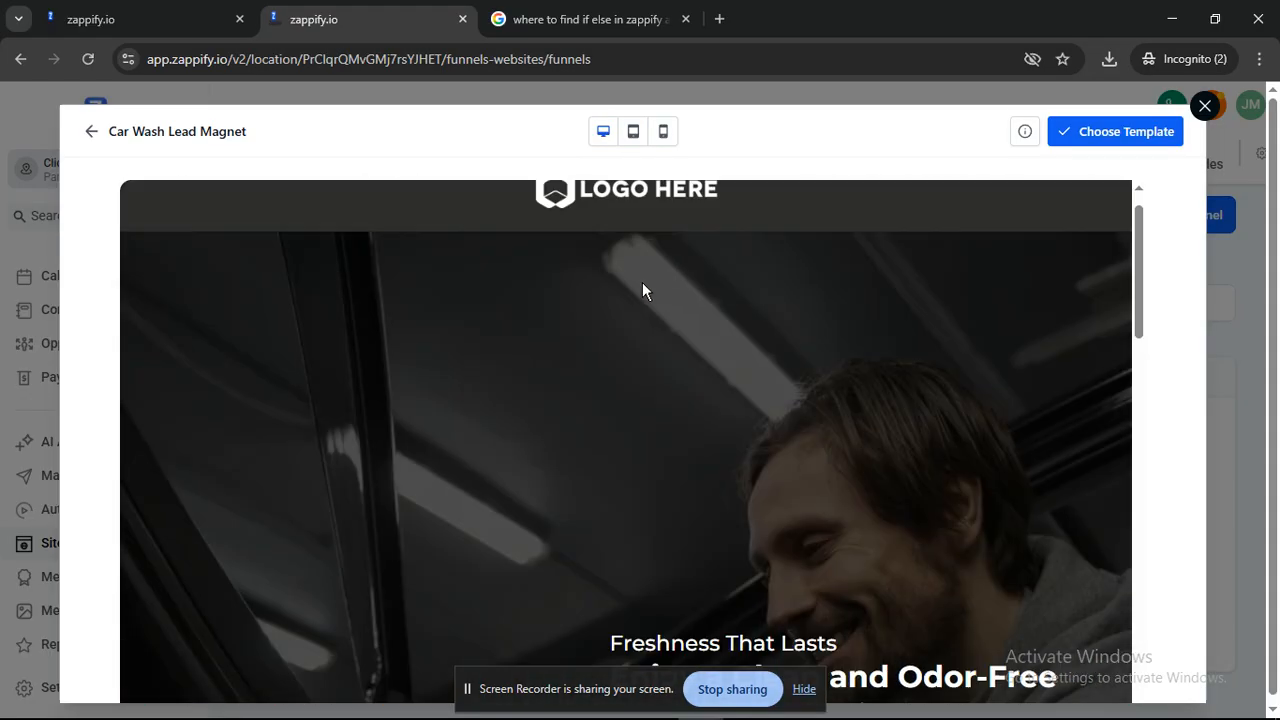
pyautogui.scroll(-8, 692, 265)
pyautogui.scroll(5, 692, 265)
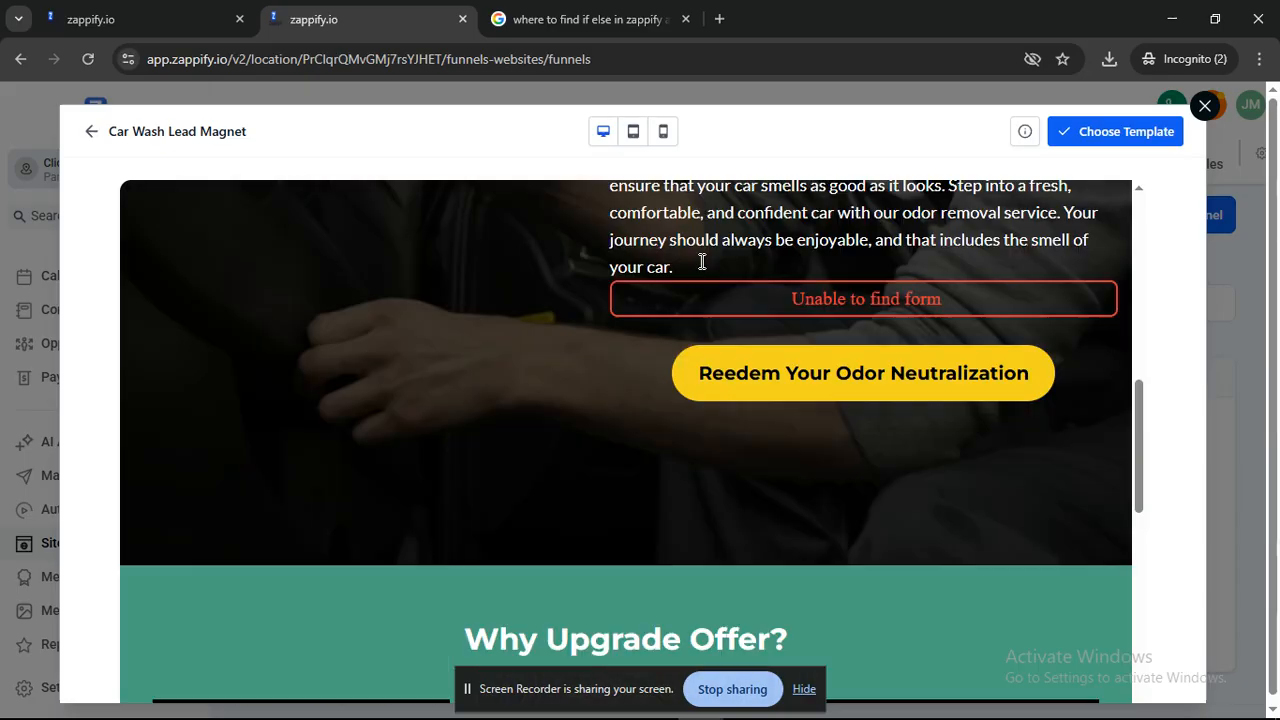
pyautogui.scroll(4, 675, 272)
# Check the template preview in the tablet layout and return it to the desktop layout.
pyautogui.click(633, 131)
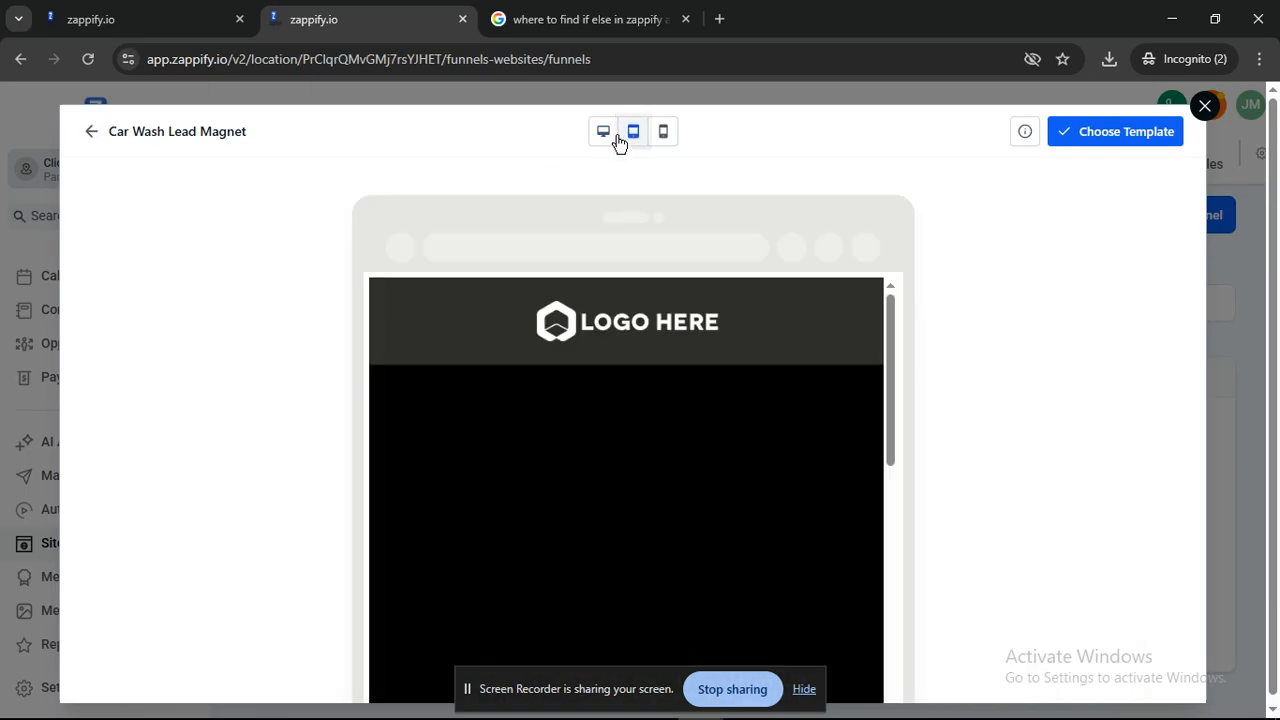
pyautogui.scroll(-5, 677, 290)
pyautogui.scroll(5, 668, 269)
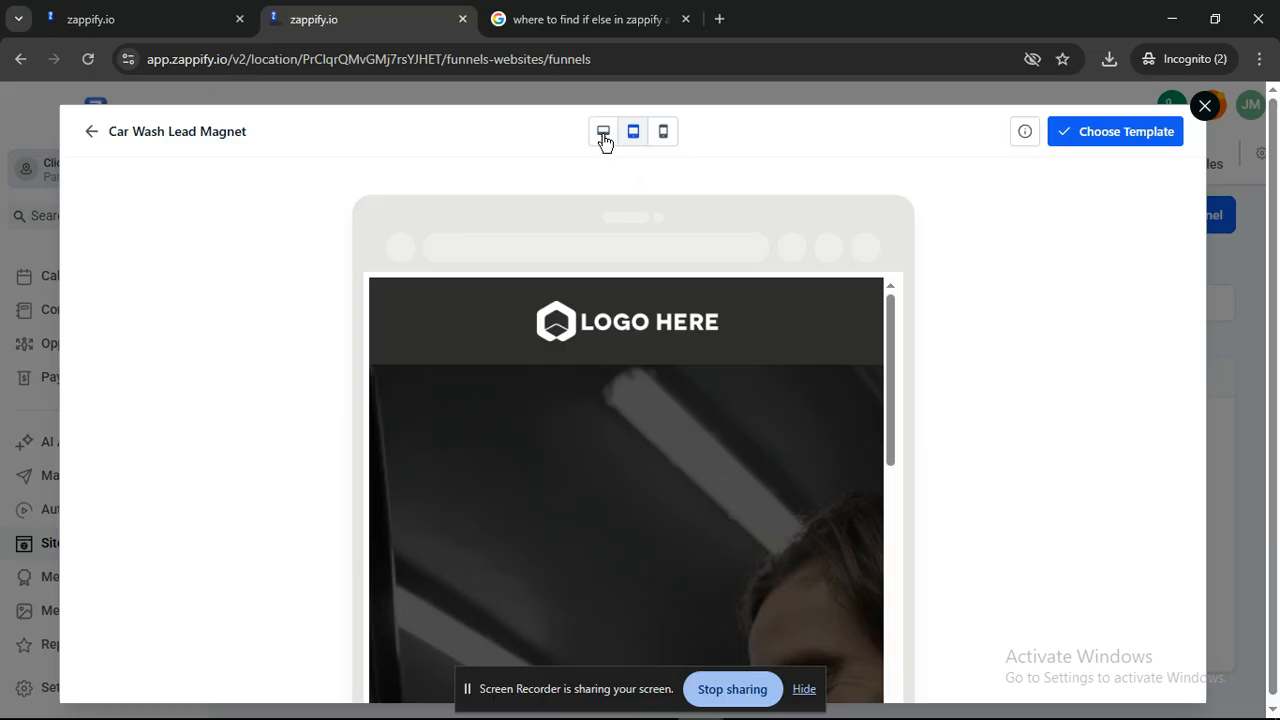
pyautogui.click(603, 131)
# Create the funnel from the Car Wash Lead Magnet template.
pyautogui.click(1133, 129)
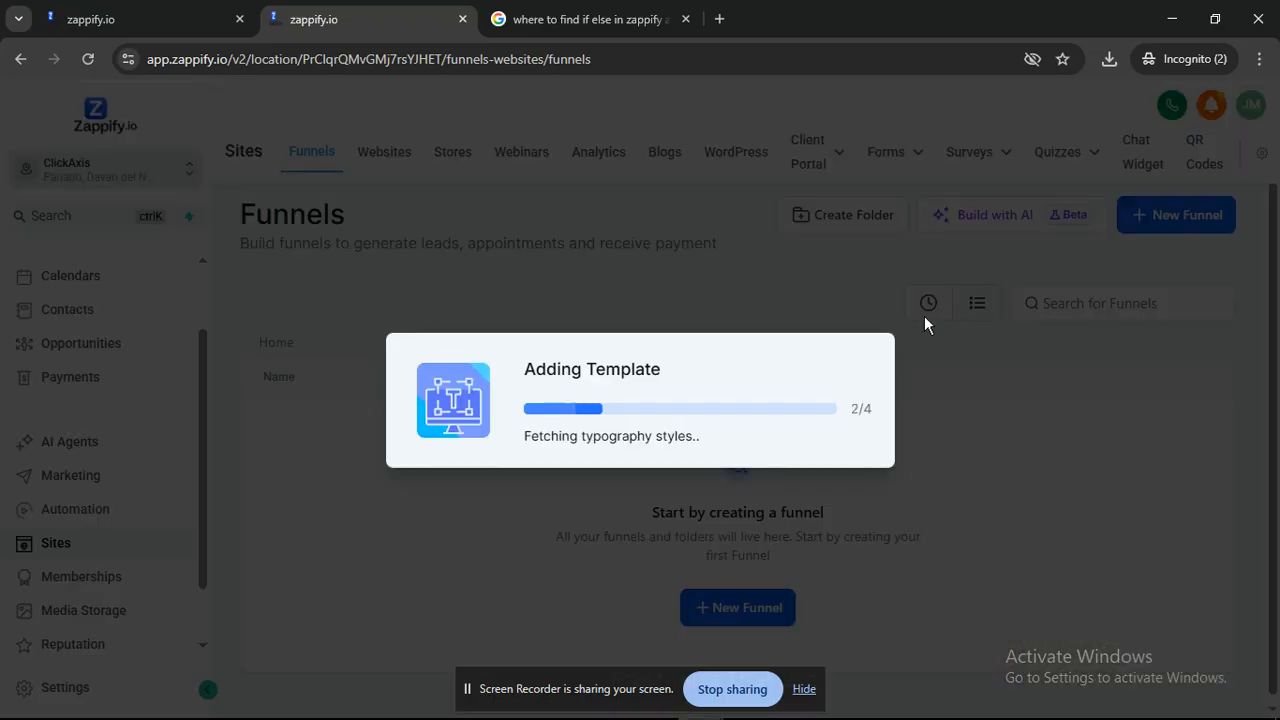
pyautogui.hotkey('alt', 'Tab')
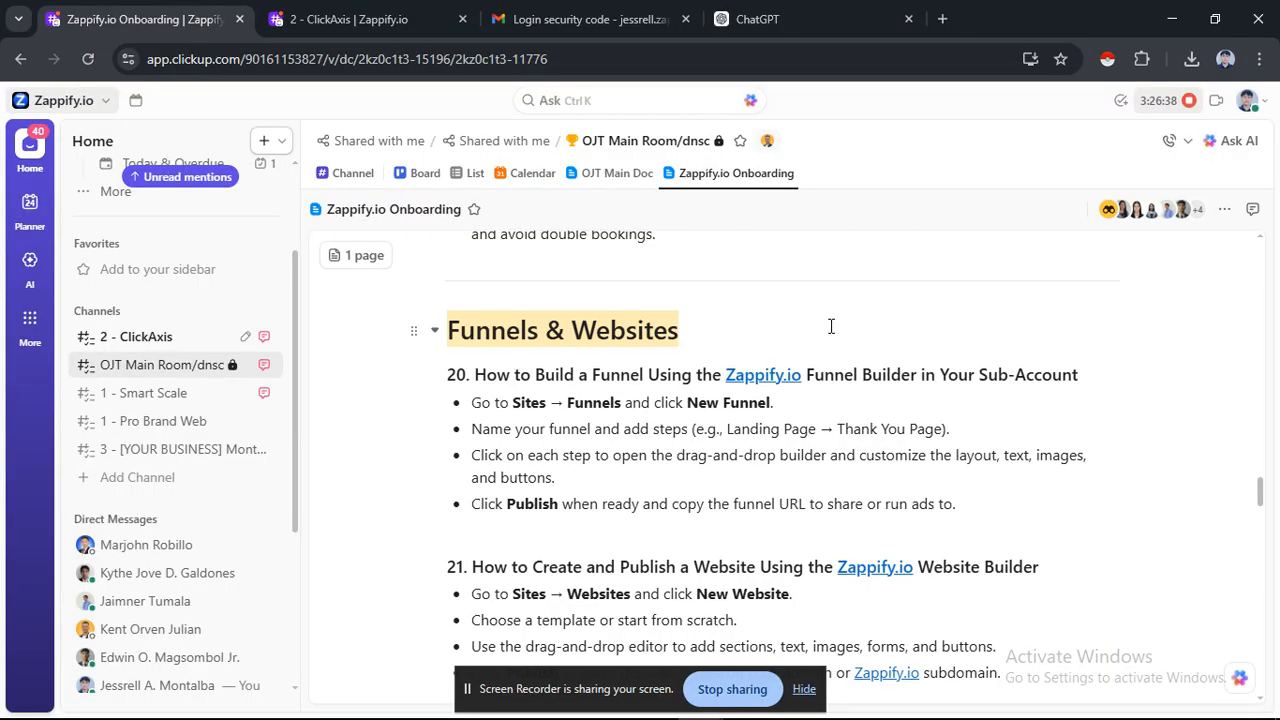
pyautogui.hotkey('alt', 'Tab')
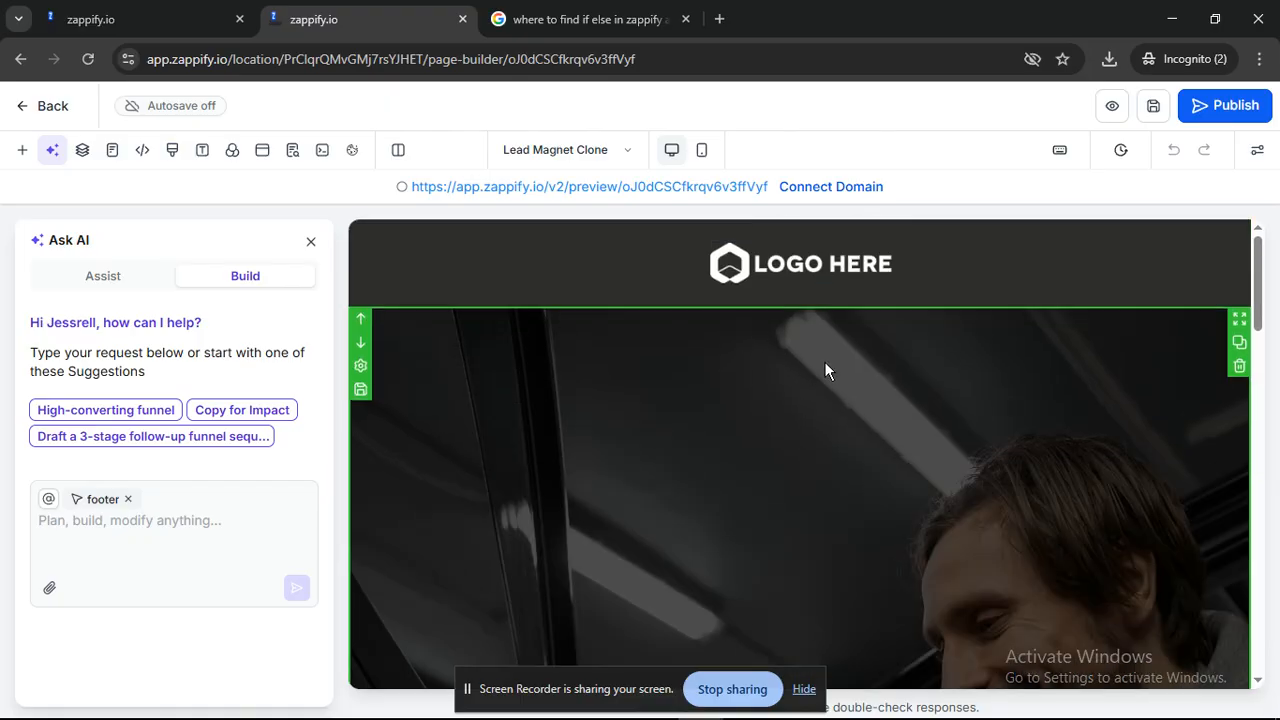
# Select the "Enjoy a Clean and Odor-Free Environment" headline in the page builder and look over the sections of the page.
pyautogui.scroll(-5, 824, 370)
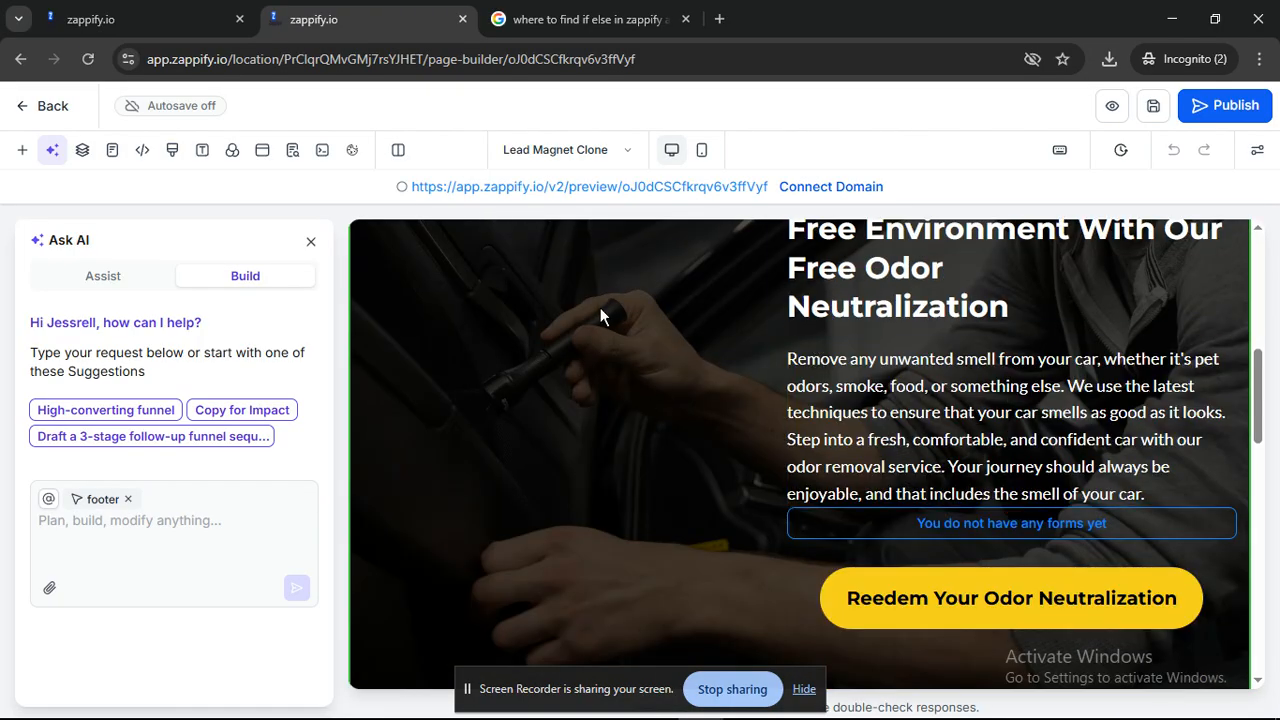
pyautogui.scroll(2, 584, 318)
pyautogui.click(841, 383)
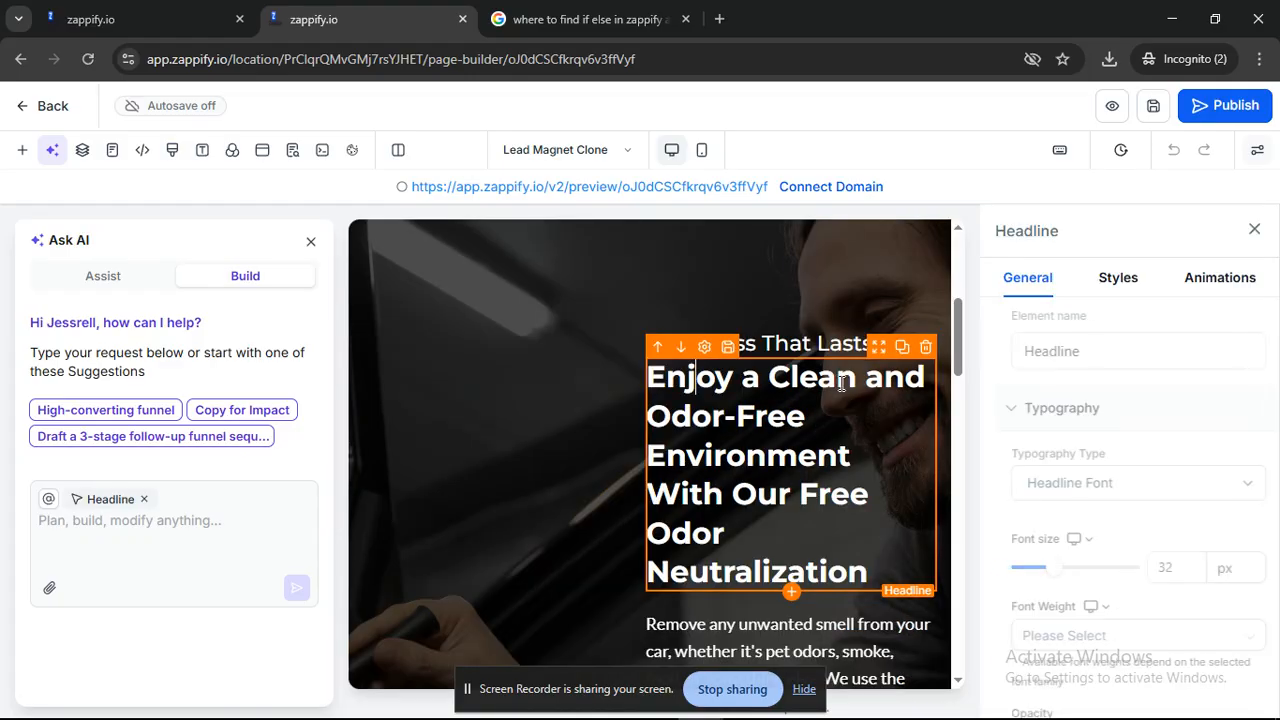
pyautogui.scroll(-5, 580, 324)
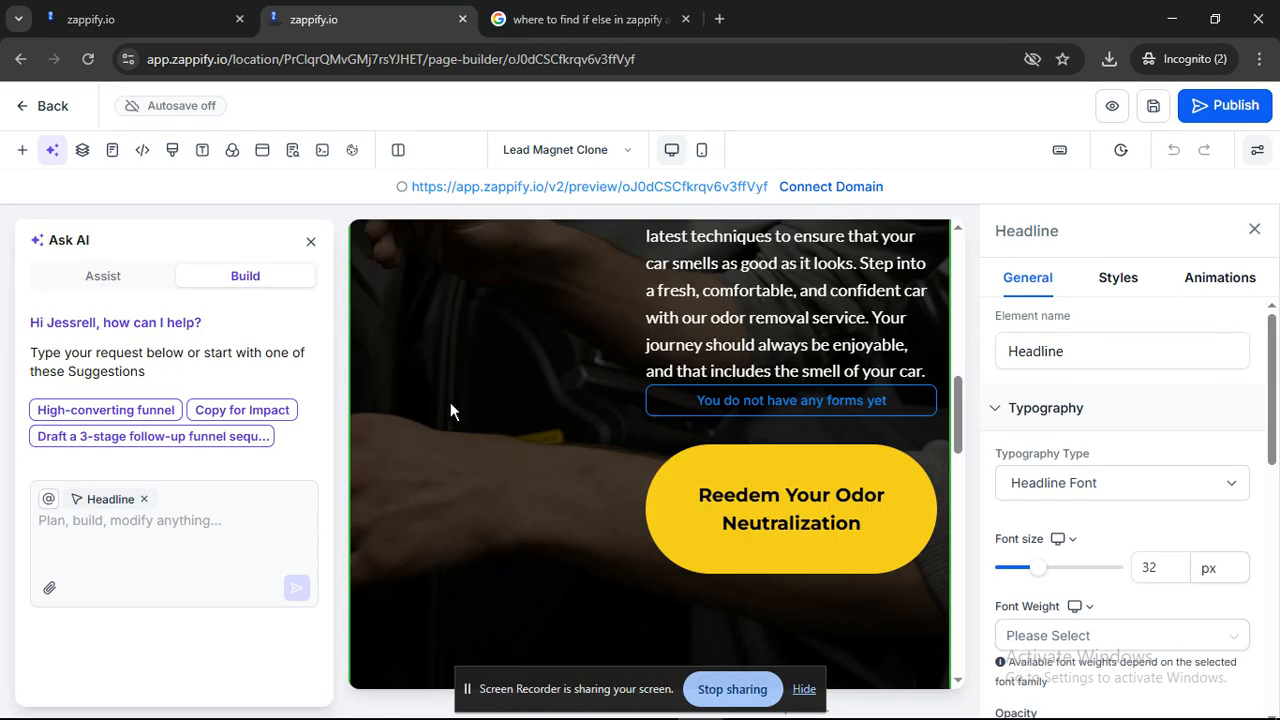
pyautogui.scroll(-4, 635, 321)
pyautogui.scroll(10, 584, 377)
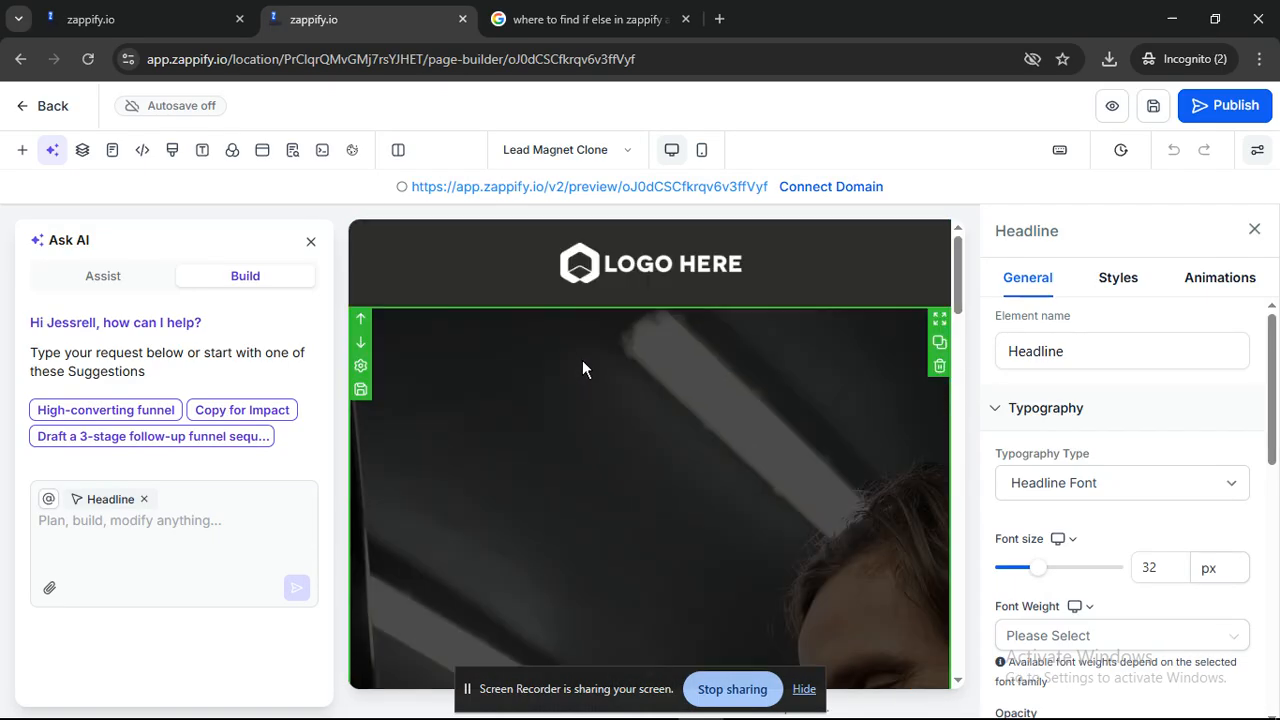
pyautogui.scroll(-3, 778, 330)
pyautogui.scroll(-2, 1110, 400)
# Examine the selected headline's typography, color and icon settings.
pyautogui.scroll(-1, 900, 400)
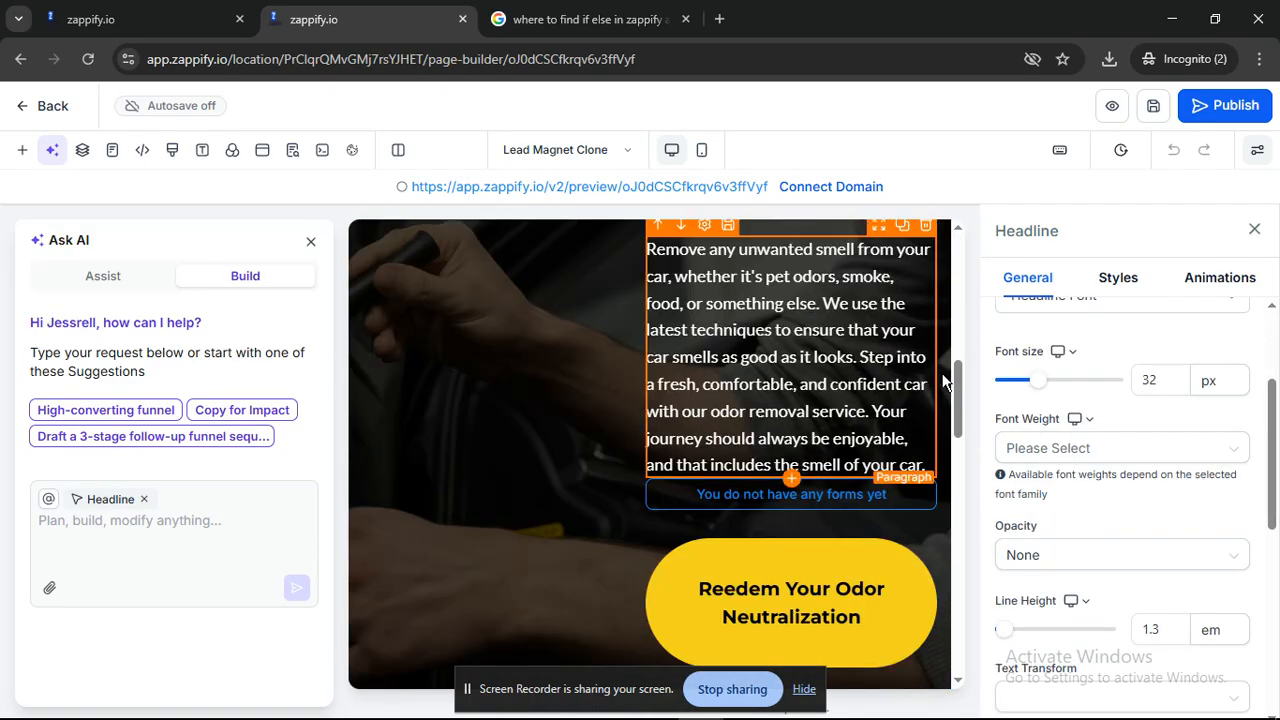
pyautogui.scroll(-5, 1105, 400)
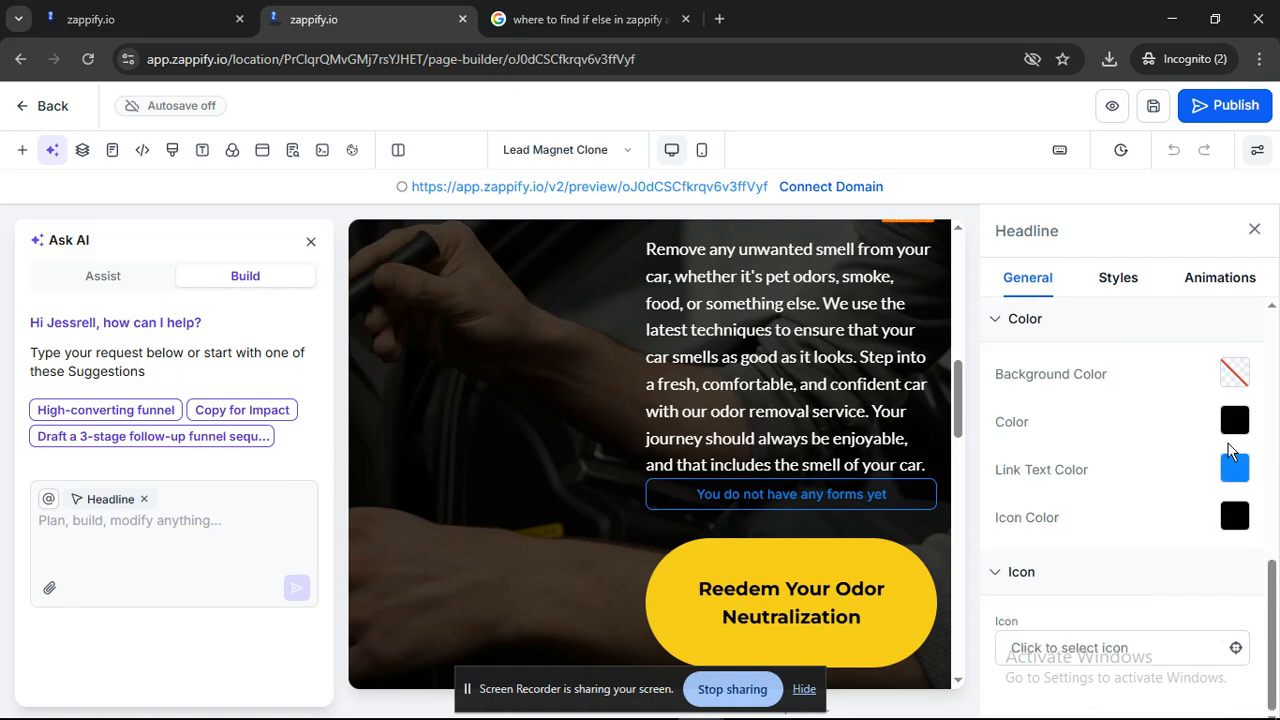
pyautogui.scroll(3, 1137, 397)
pyautogui.scroll(-3, 1206, 371)
pyautogui.scroll(-1, 742, 362)
# Move the paragraph beginning "Remove any unwanted smell" below the form element.
pyautogui.moveTo(742, 362); pyautogui.dragTo(700, 390)
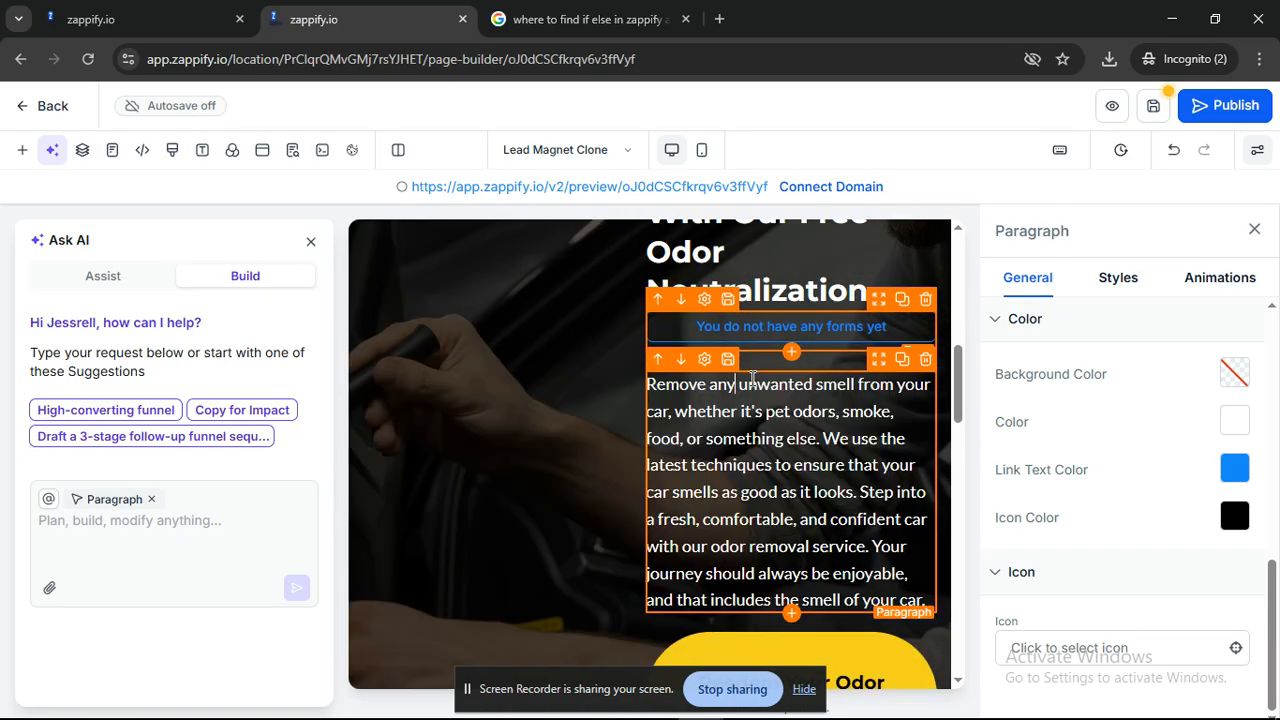
# Select the yellow "Reedem Your Odor Neutralization" button below the paragraph and review the page up to its header.
pyautogui.scroll(-2, 616, 404)
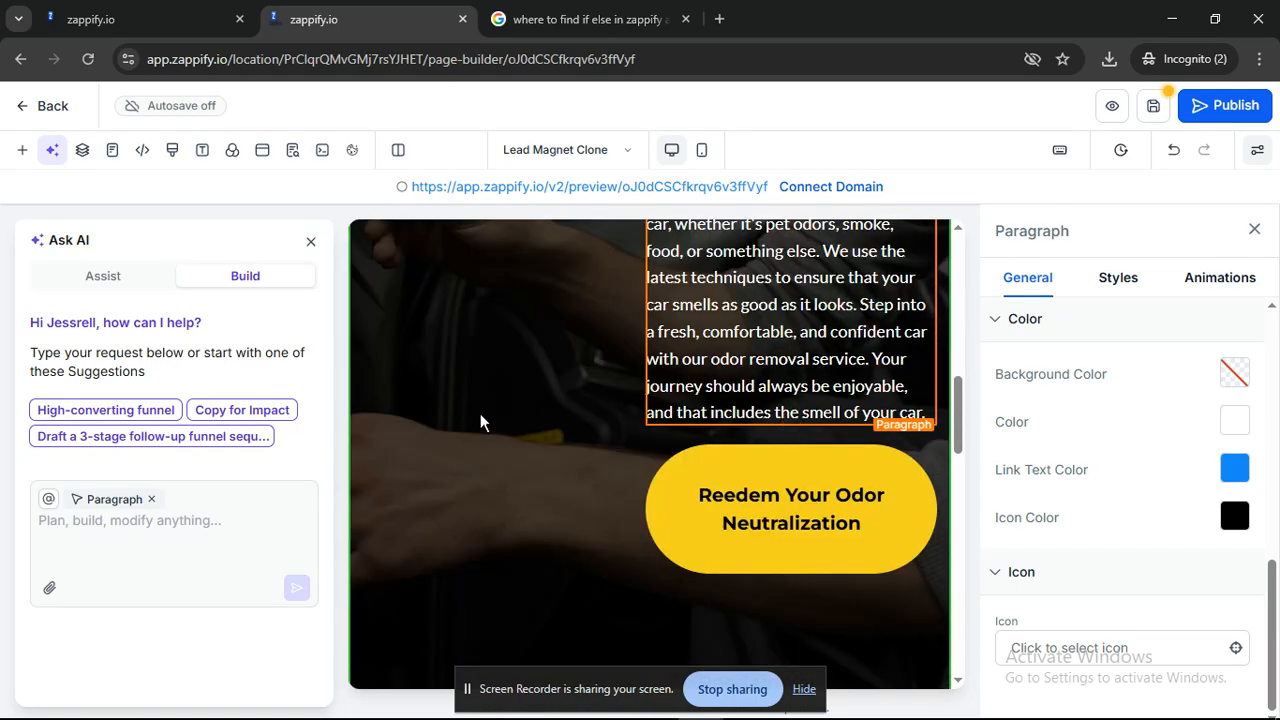
pyautogui.click(672, 509)
pyautogui.scroll(10, 536, 371)
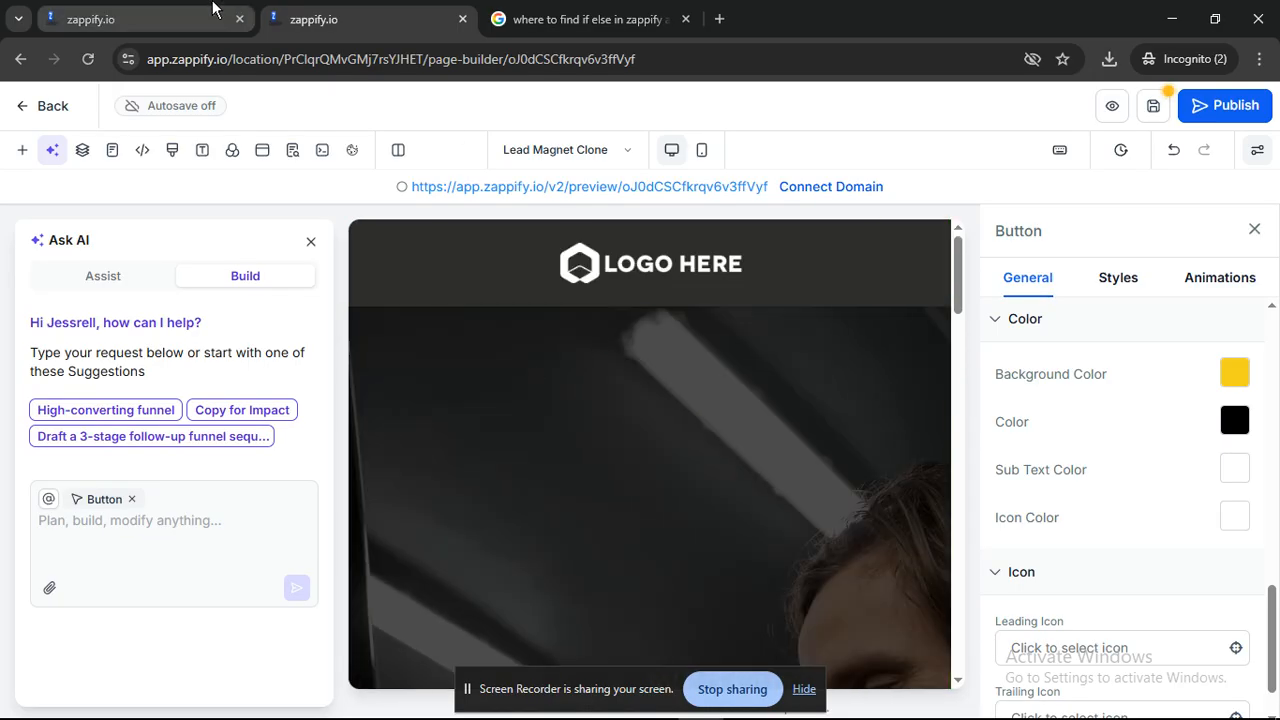
# Switch to the main Zappify.io tab and create a blank funnel named "automotive" under Sites.
pyautogui.click(228, 20)
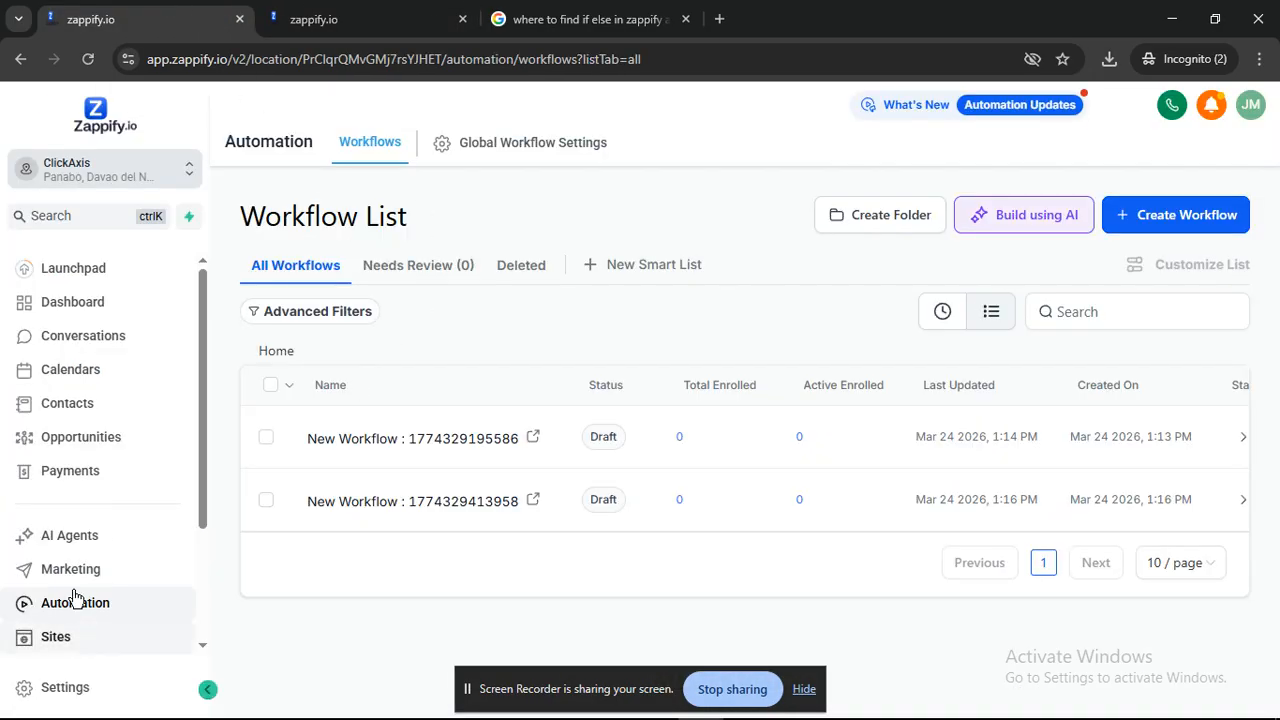
pyautogui.click(62, 636)
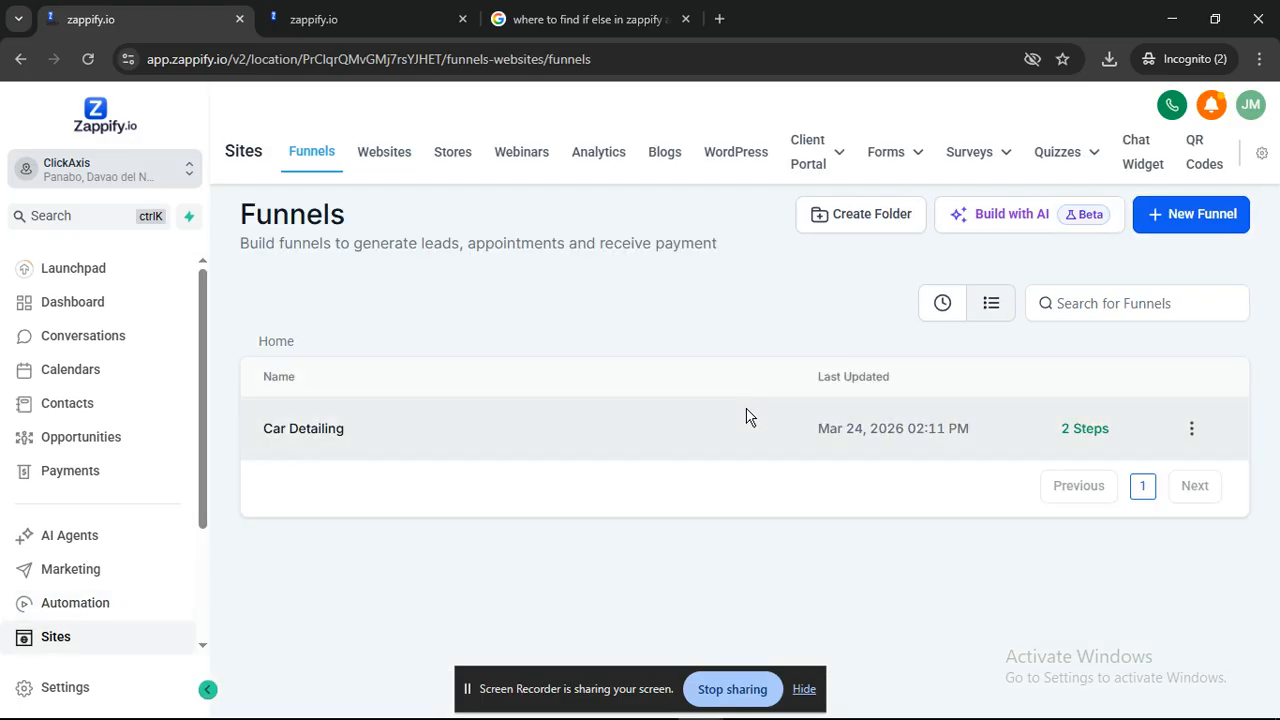
pyautogui.click(1179, 220)
pyautogui.click(354, 435)
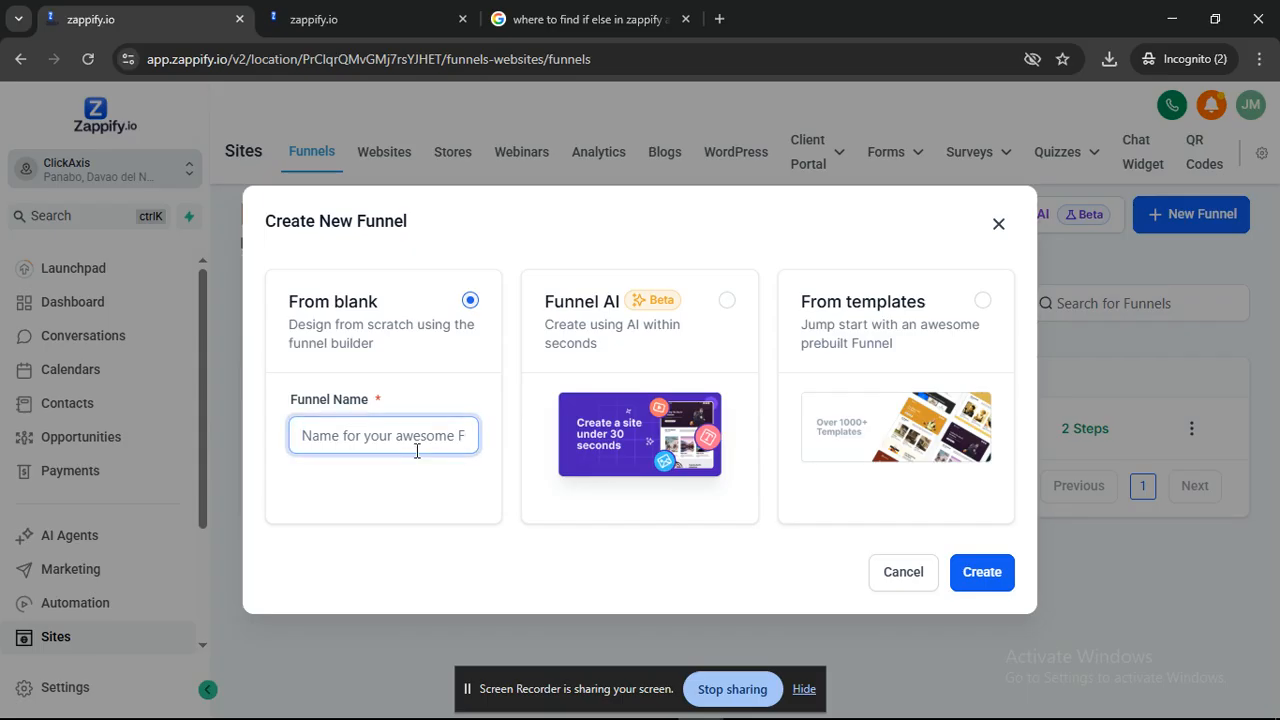
pyautogui.write('be')
pyautogui.press('BackSpace')
pyautogui.press('BackSpace')
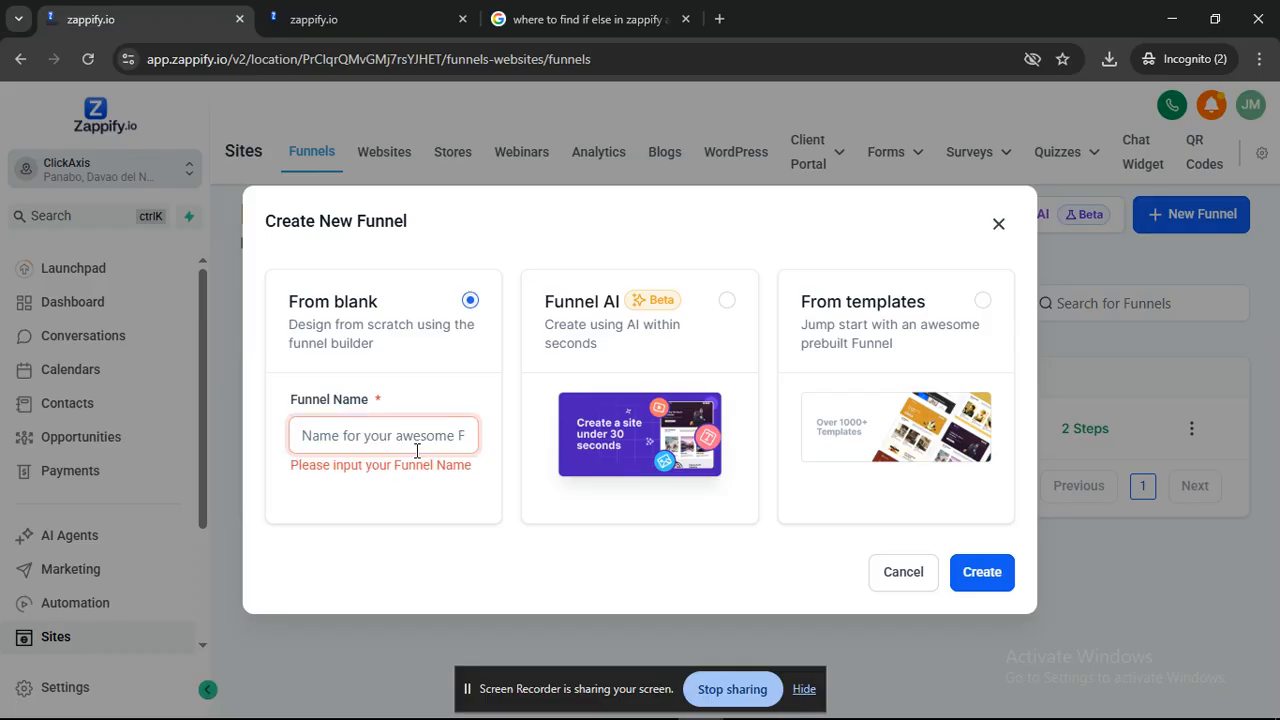
pyautogui.write('automotive')
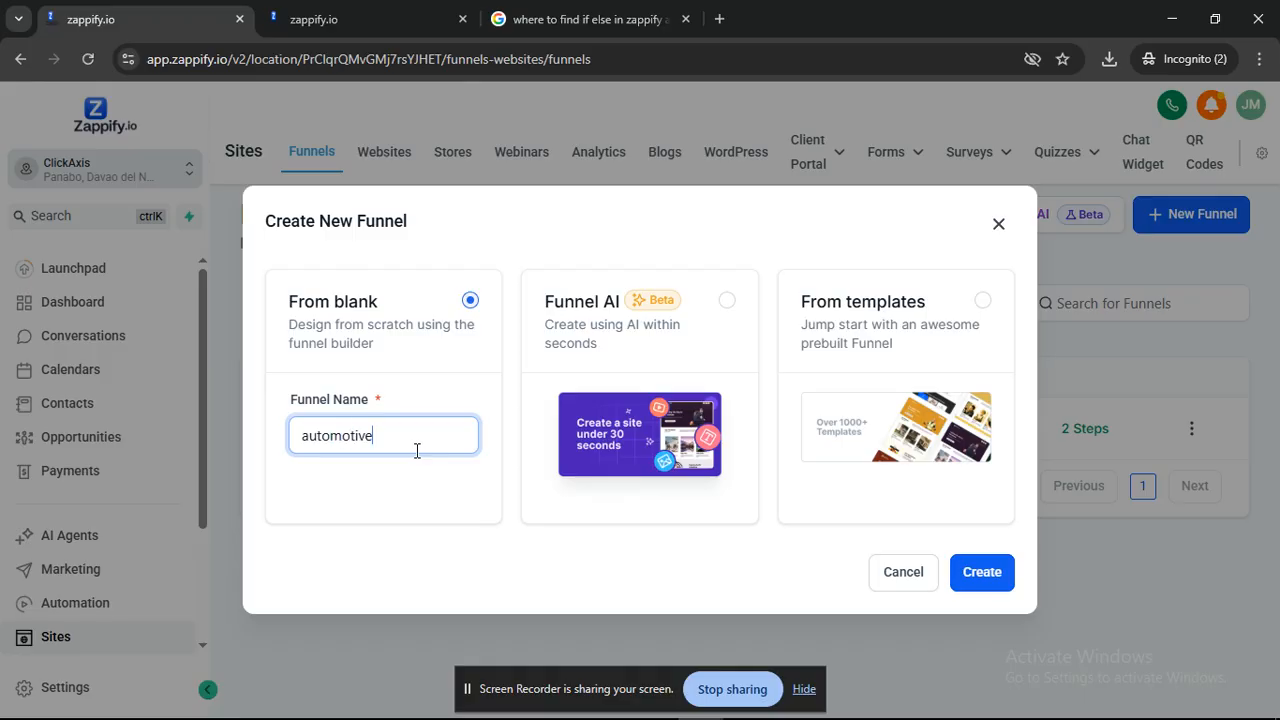
pyautogui.click(992, 573)
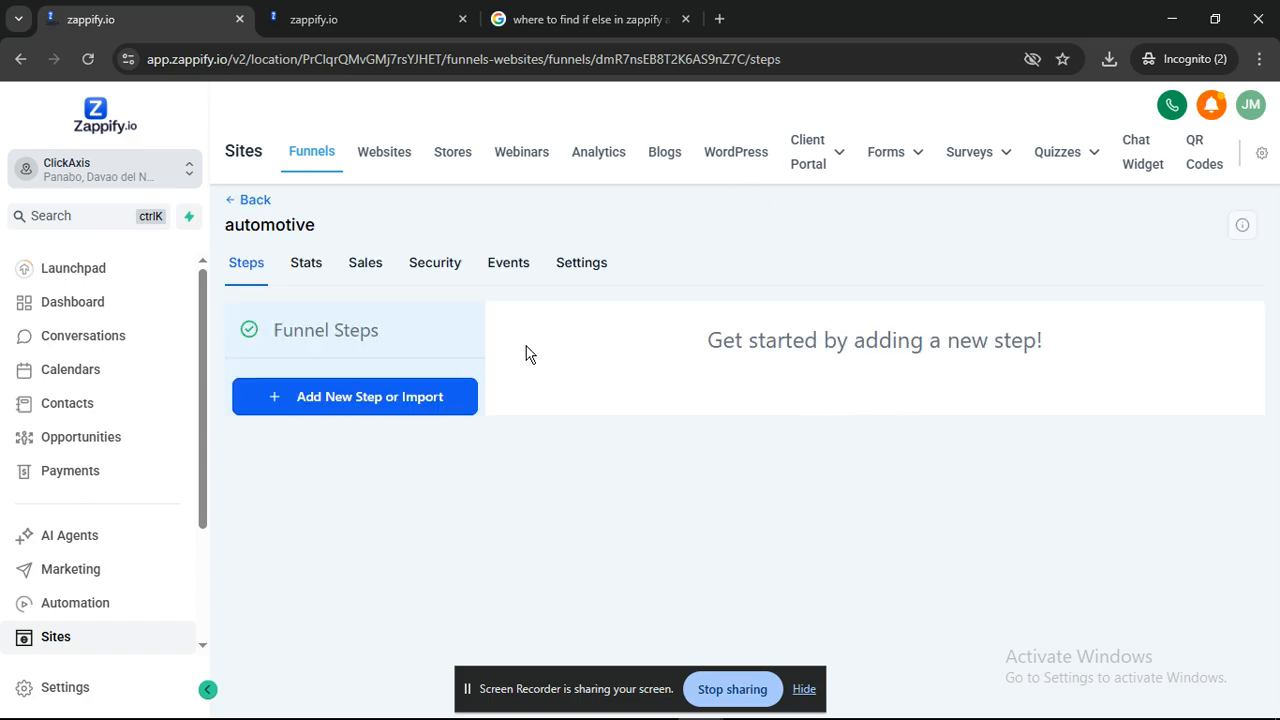
# Look over the automotive funnel's new-step form and stats, check the Websites list, and reopen the automotive funnel.
pyautogui.click(445, 396)
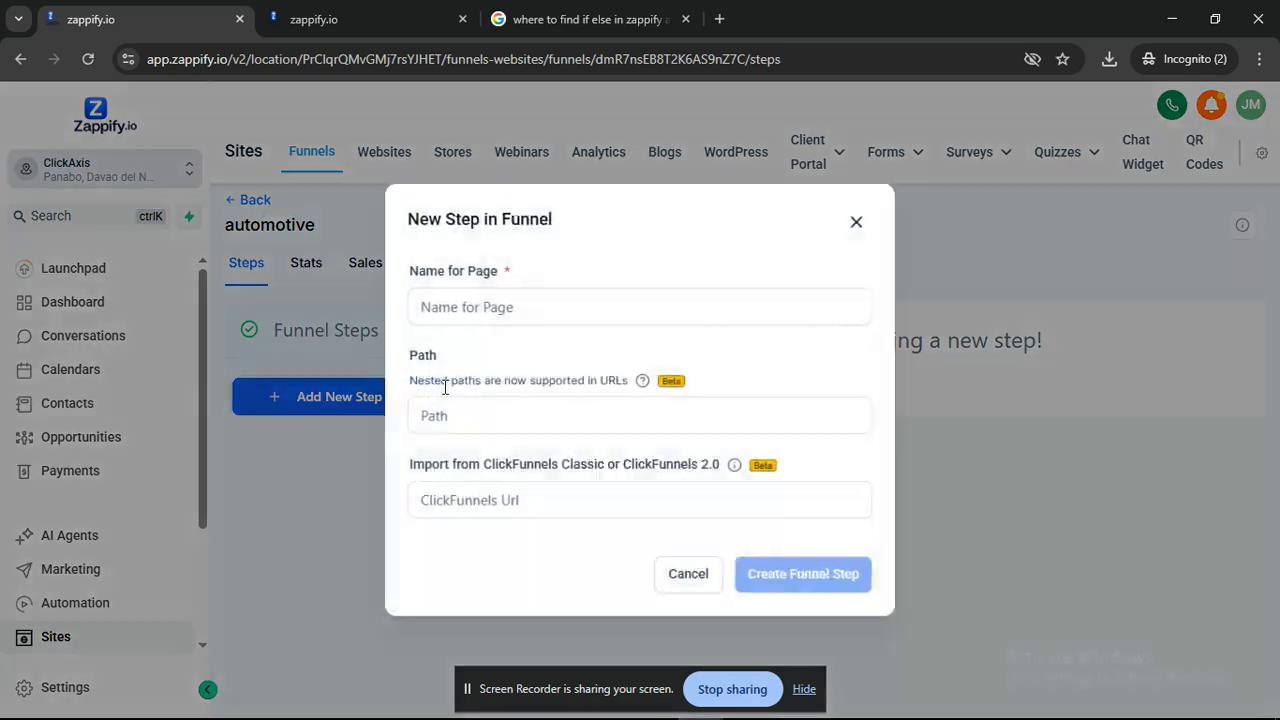
pyautogui.click(854, 221)
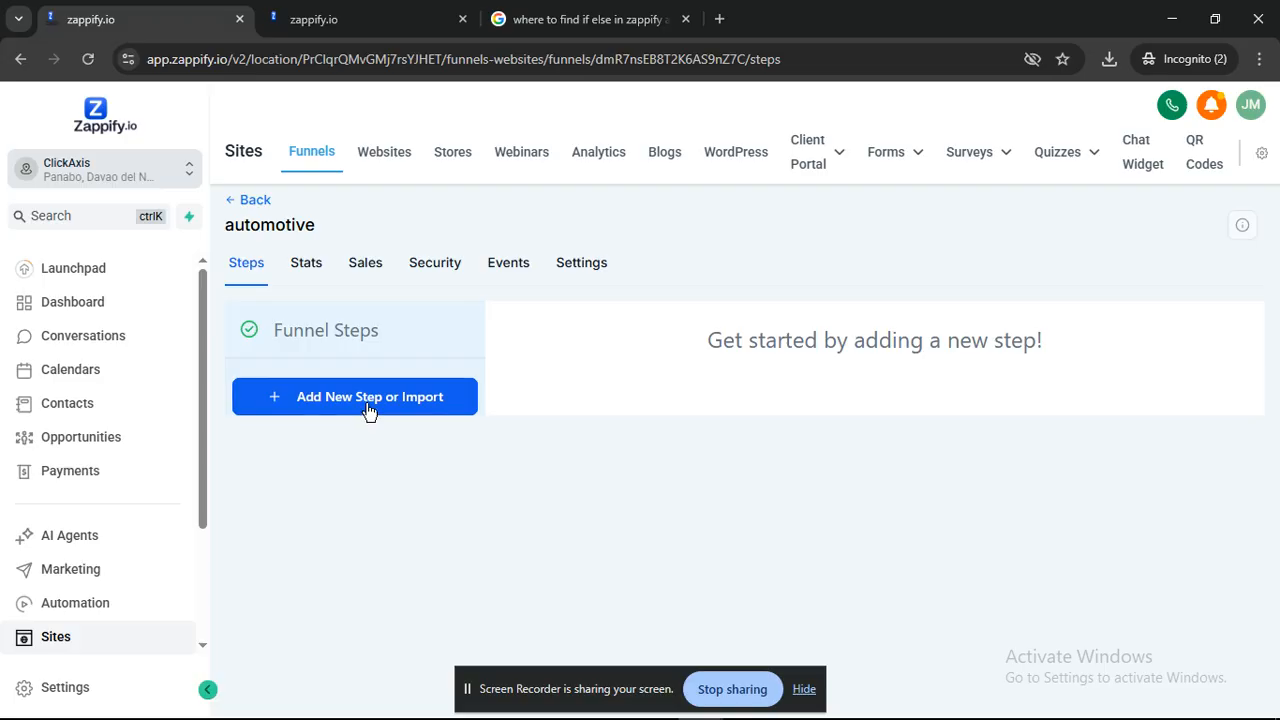
pyautogui.click(312, 272)
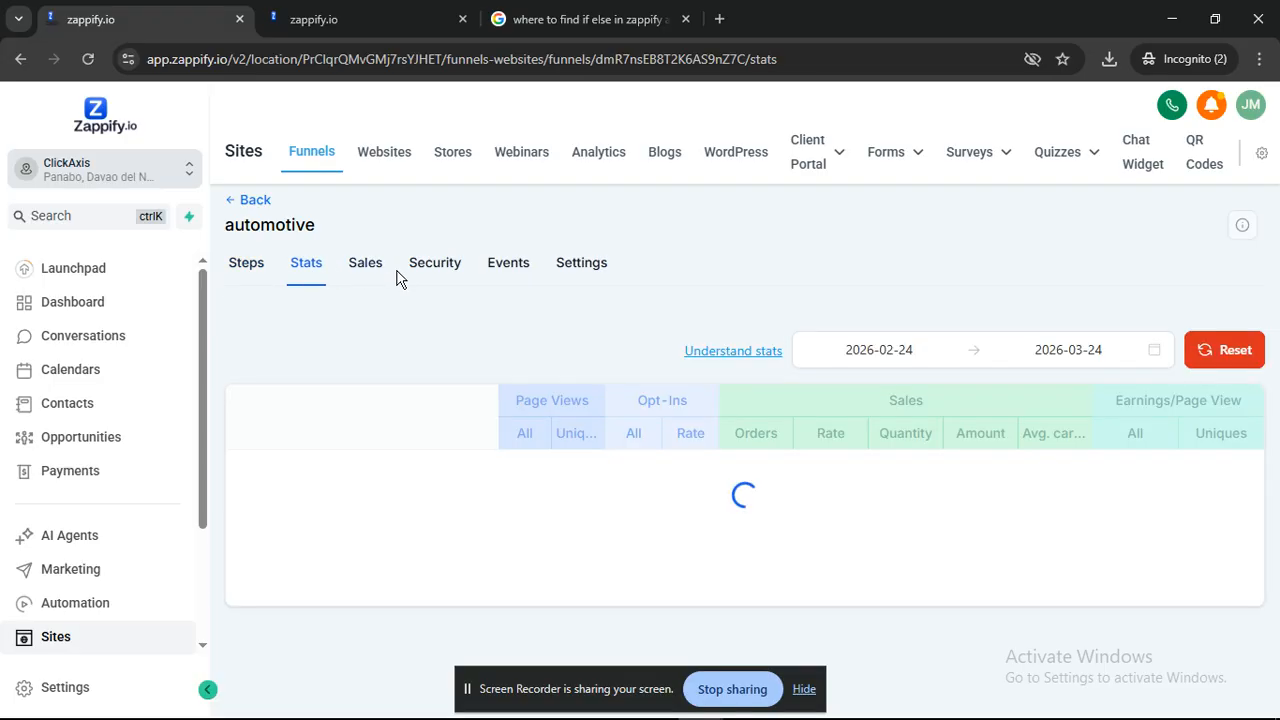
pyautogui.click(257, 279)
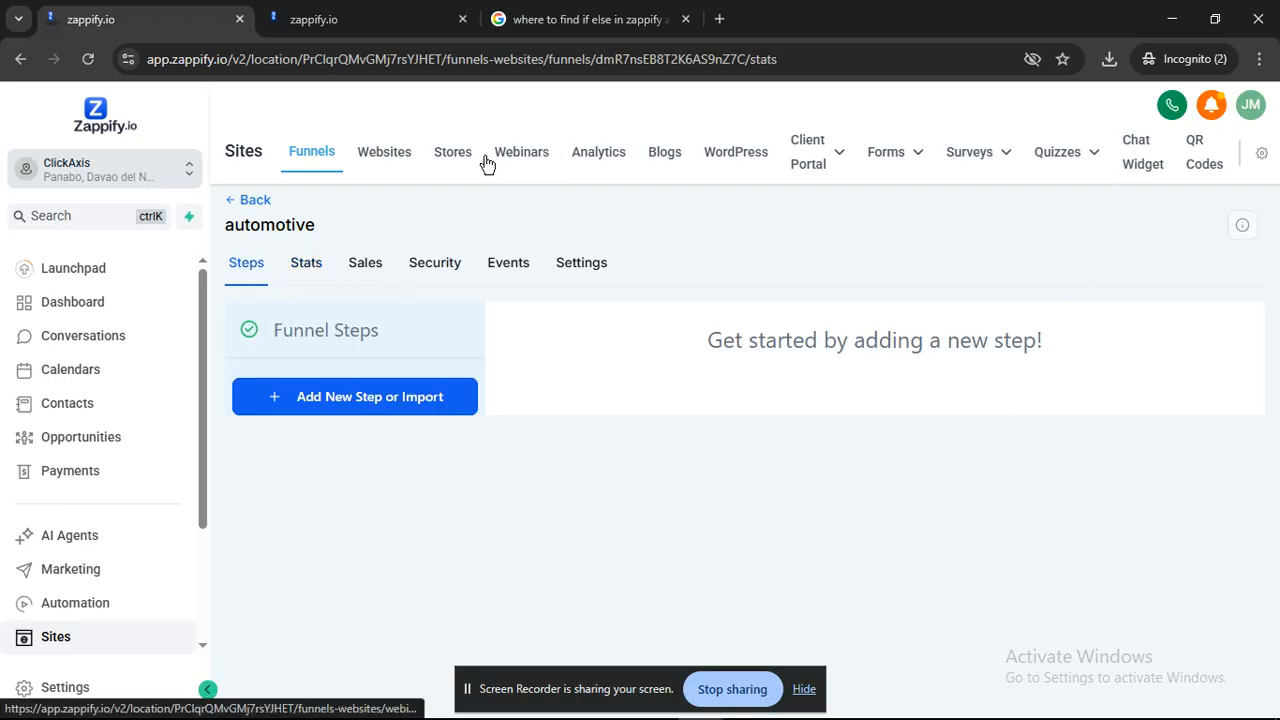
pyautogui.click(381, 155)
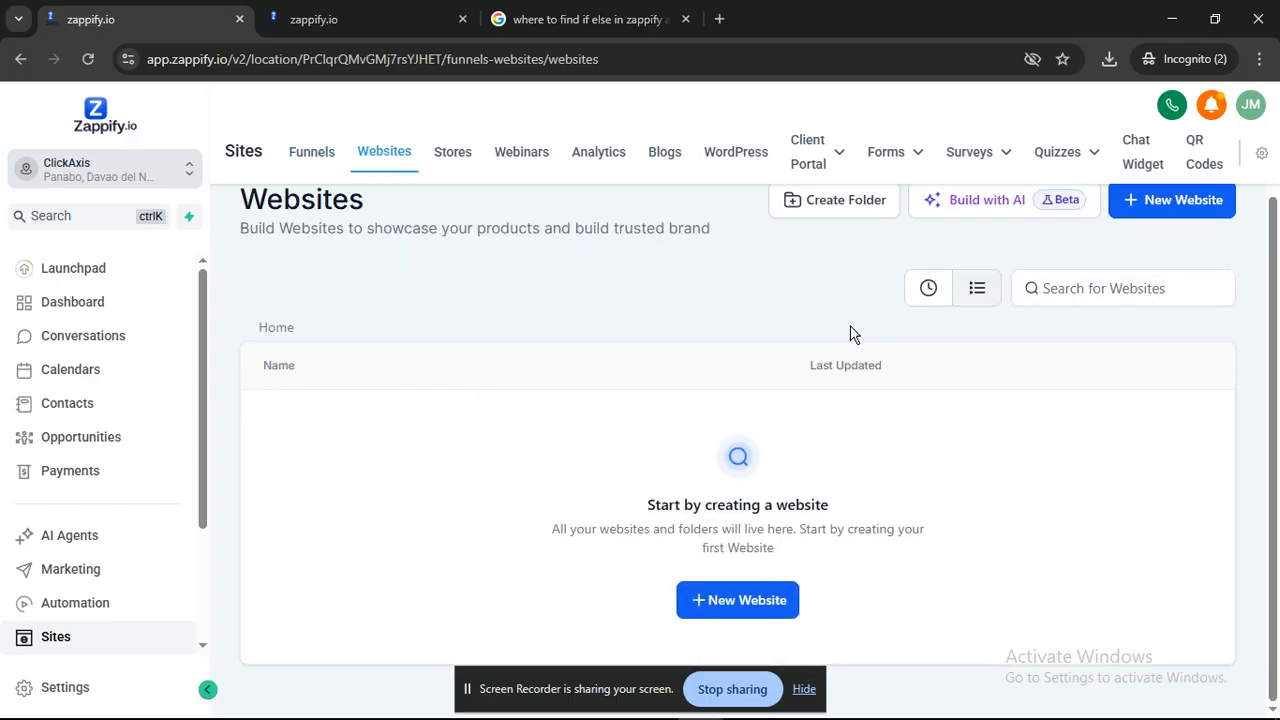
pyautogui.click(298, 160)
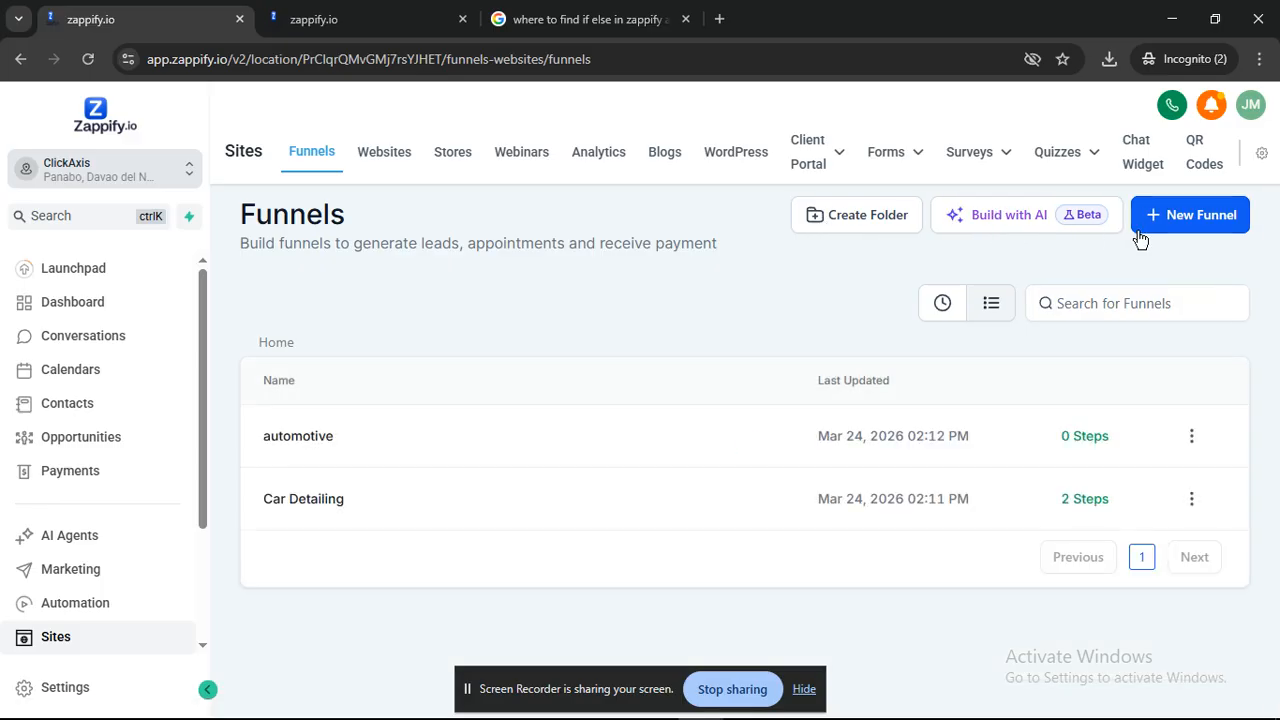
pyautogui.click(298, 438)
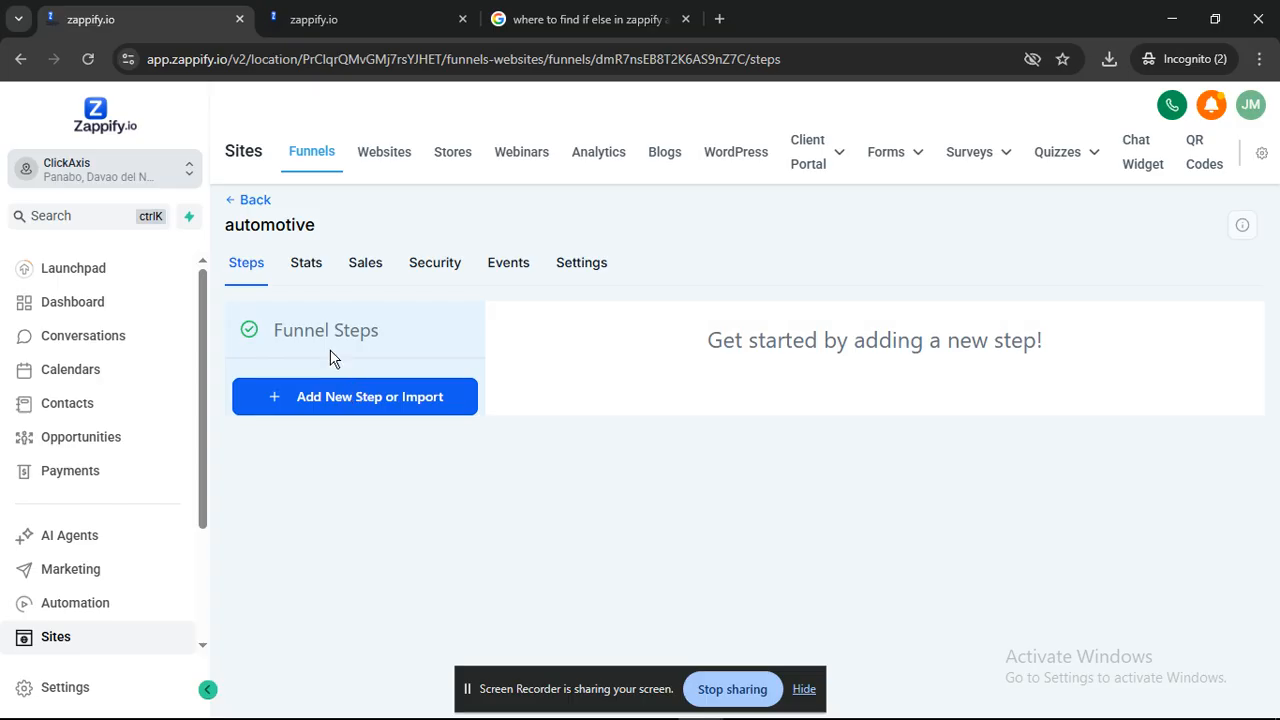
# Start a new step in the automotive funnel and name its page "mcqueeb".
pyautogui.click(340, 403)
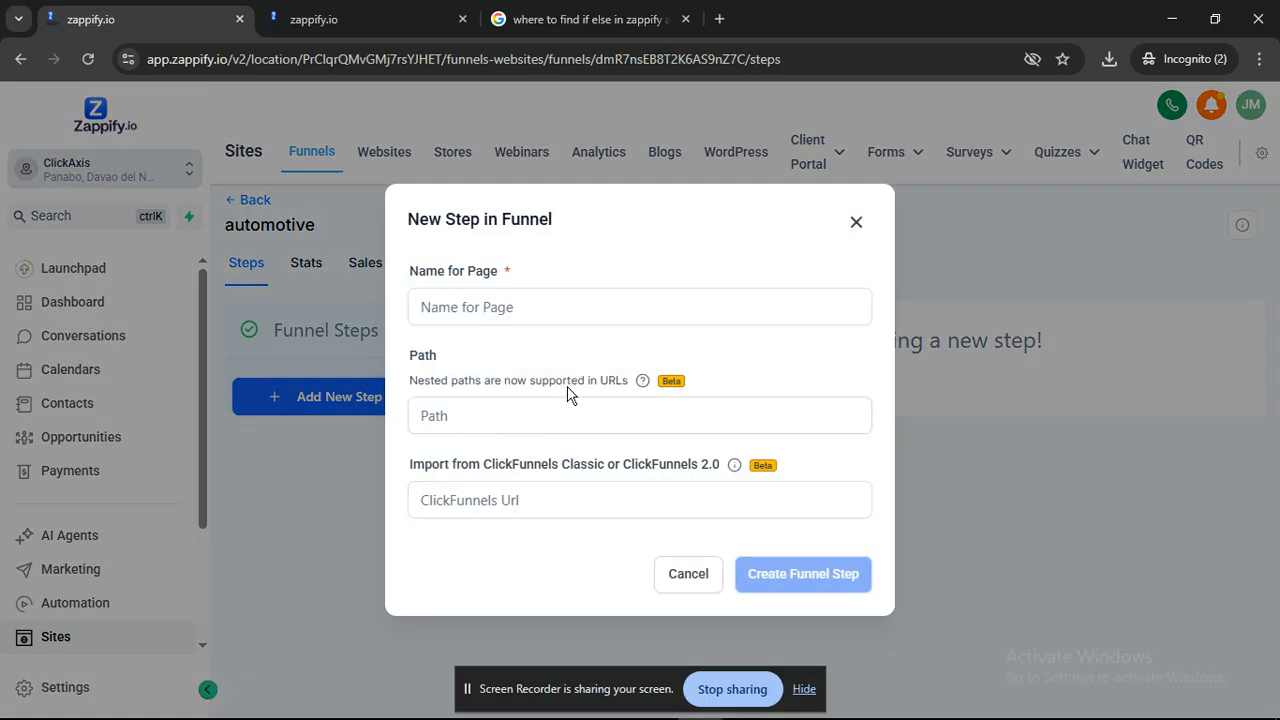
pyautogui.click(518, 314)
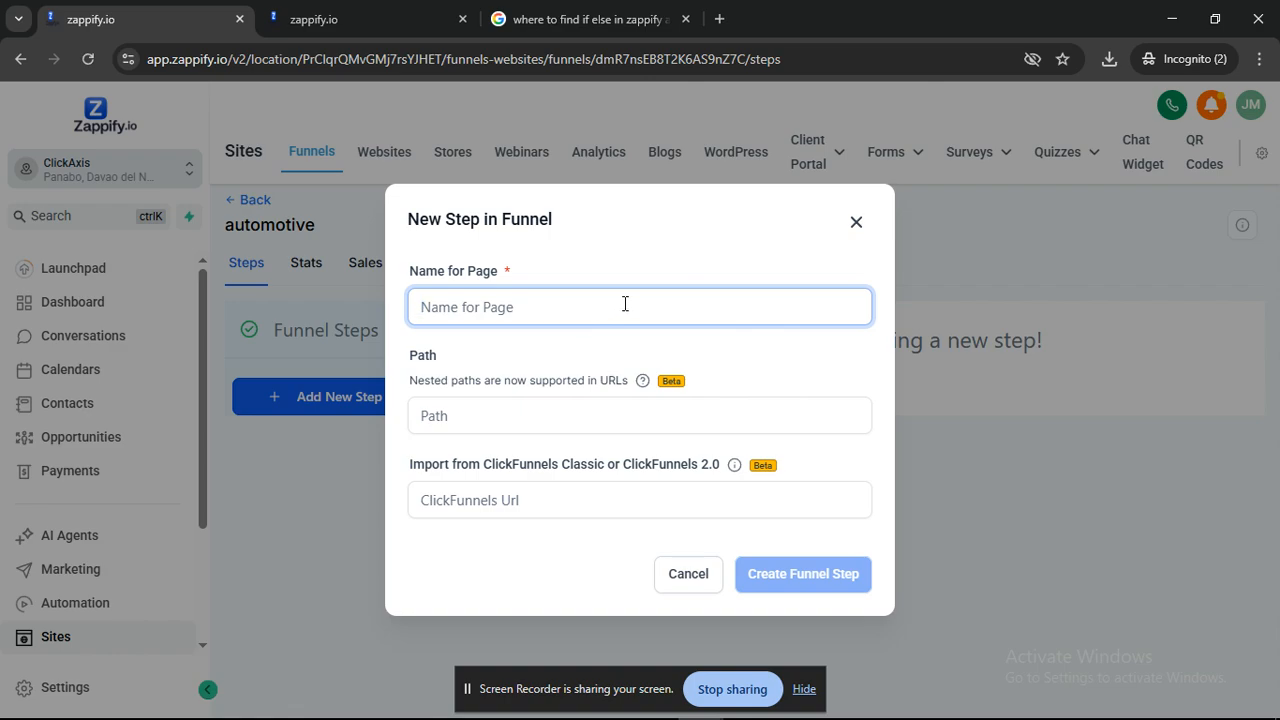
pyautogui.write('mcquee')
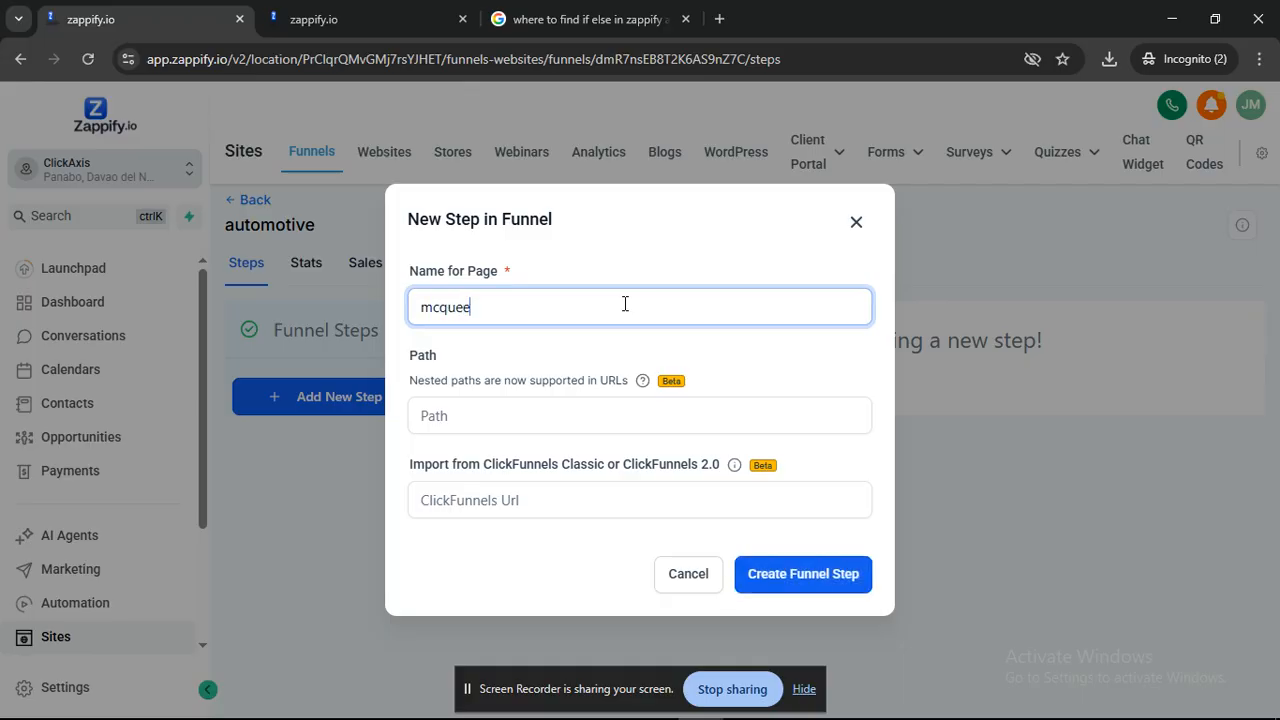
pyautogui.write('b')
pyautogui.click(608, 416)
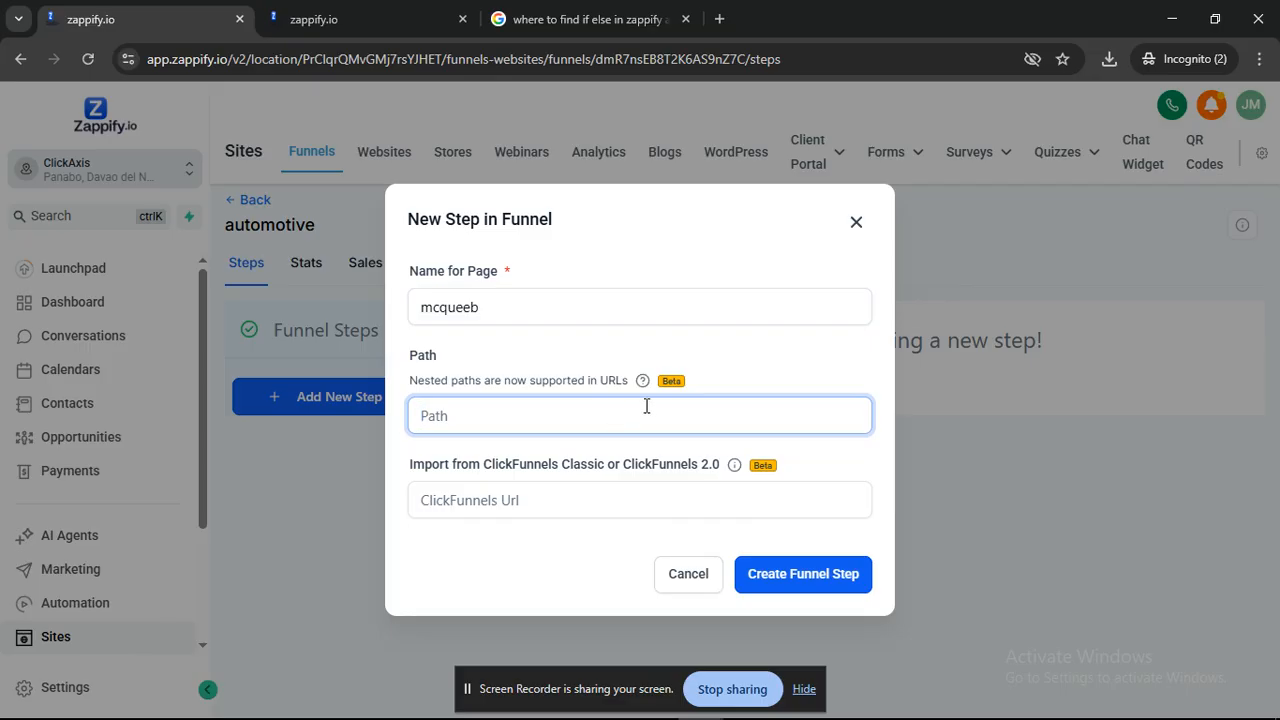
# Open the support guide on nested URL paths, skim its overview, and return to the funnel step form.
pyautogui.click(642, 380)
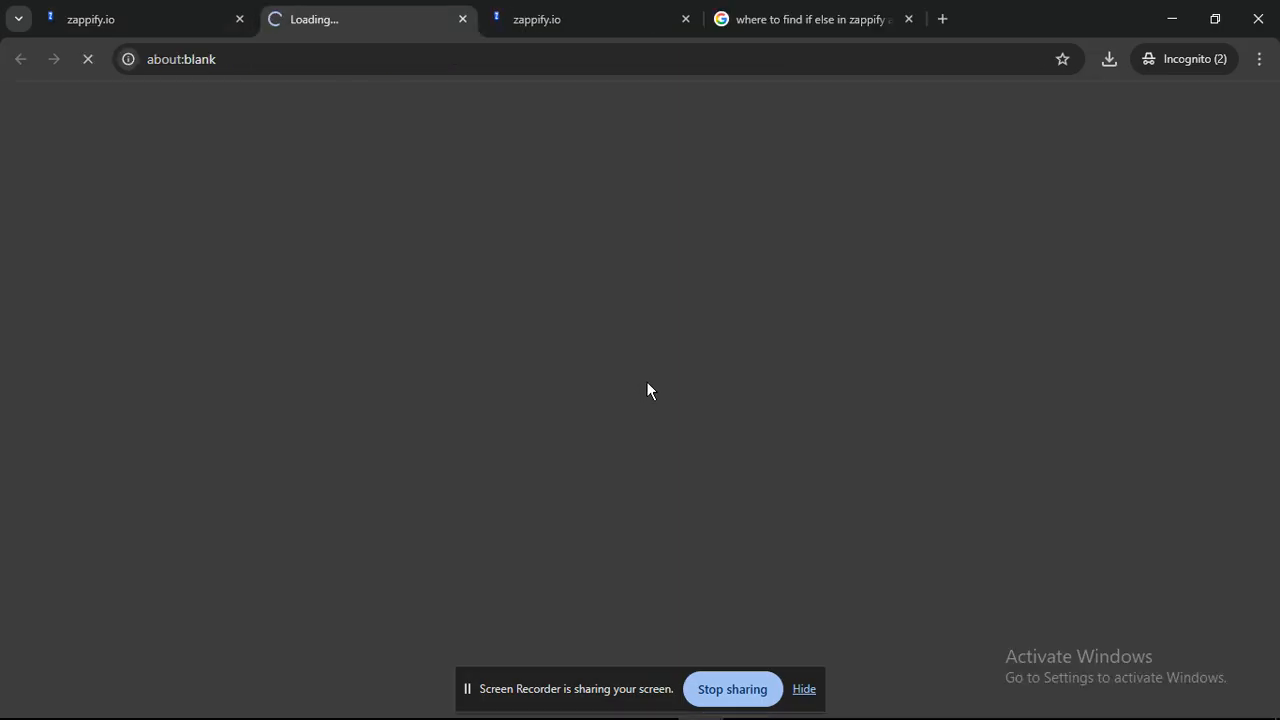
pyautogui.scroll(-1, 457, 286)
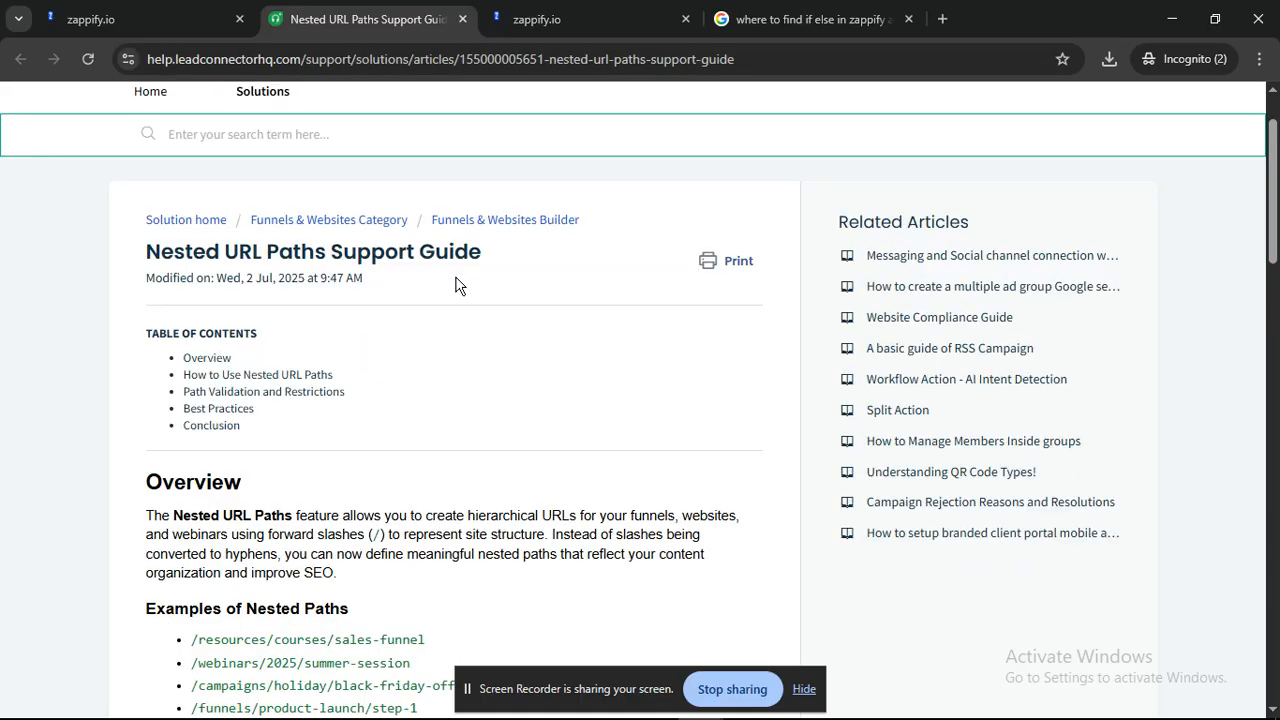
pyautogui.scroll(1, 300, 150)
pyautogui.click(153, 8)
# Leave the path and ClickFunnels import URL empty and create the funnel step.
pyautogui.click(534, 408)
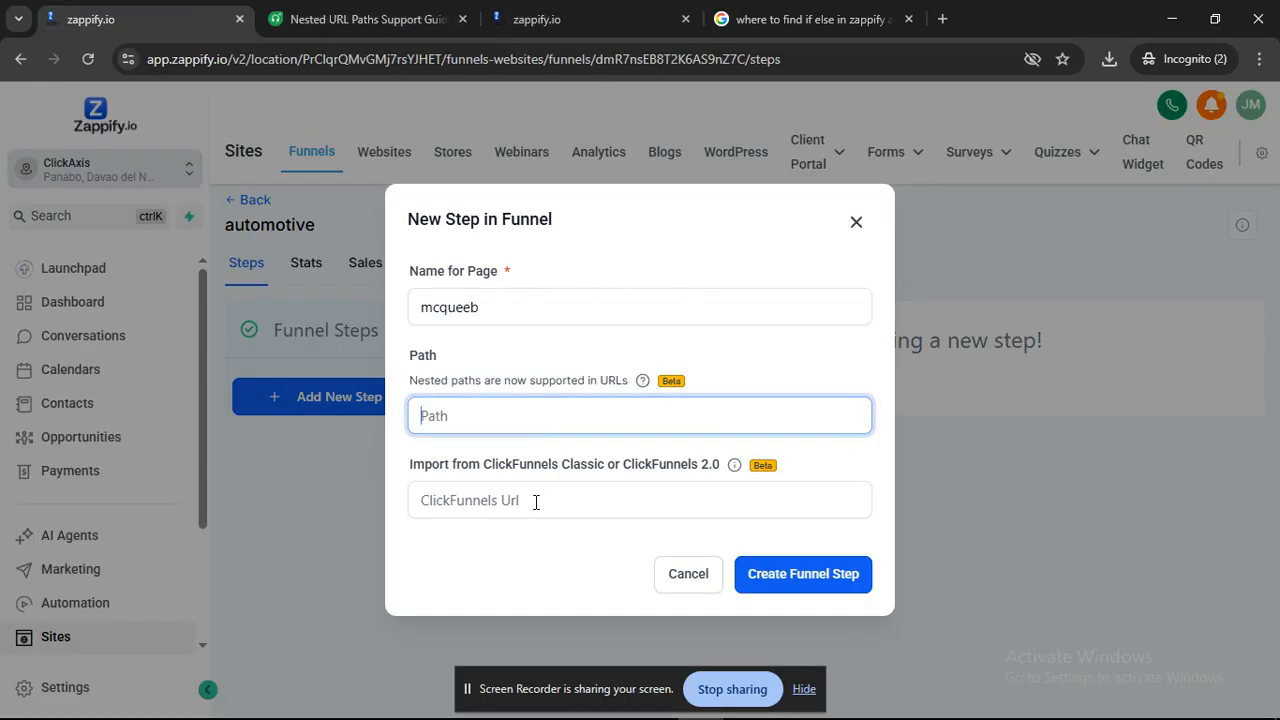
pyautogui.click(537, 505)
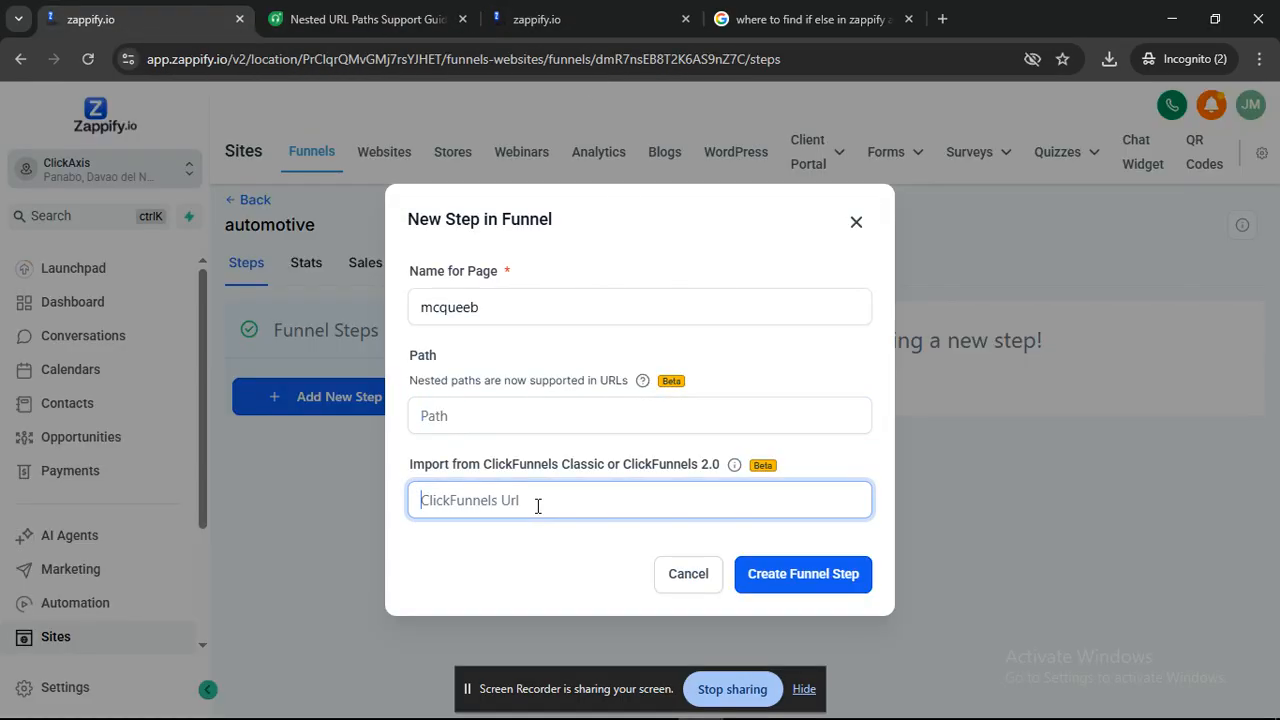
pyautogui.click(770, 572)
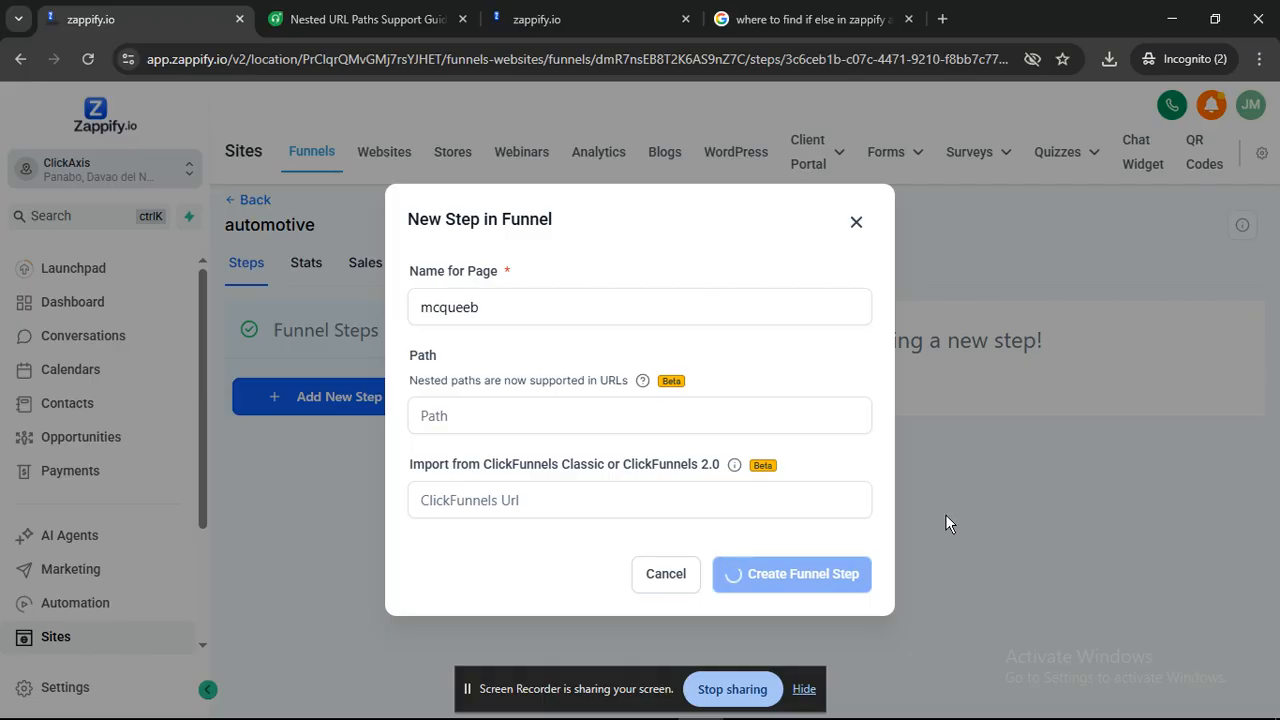
# Create the mcqueeb step's control page from blank and add a blank section to it.
pyautogui.scroll(-2, 928, 503)
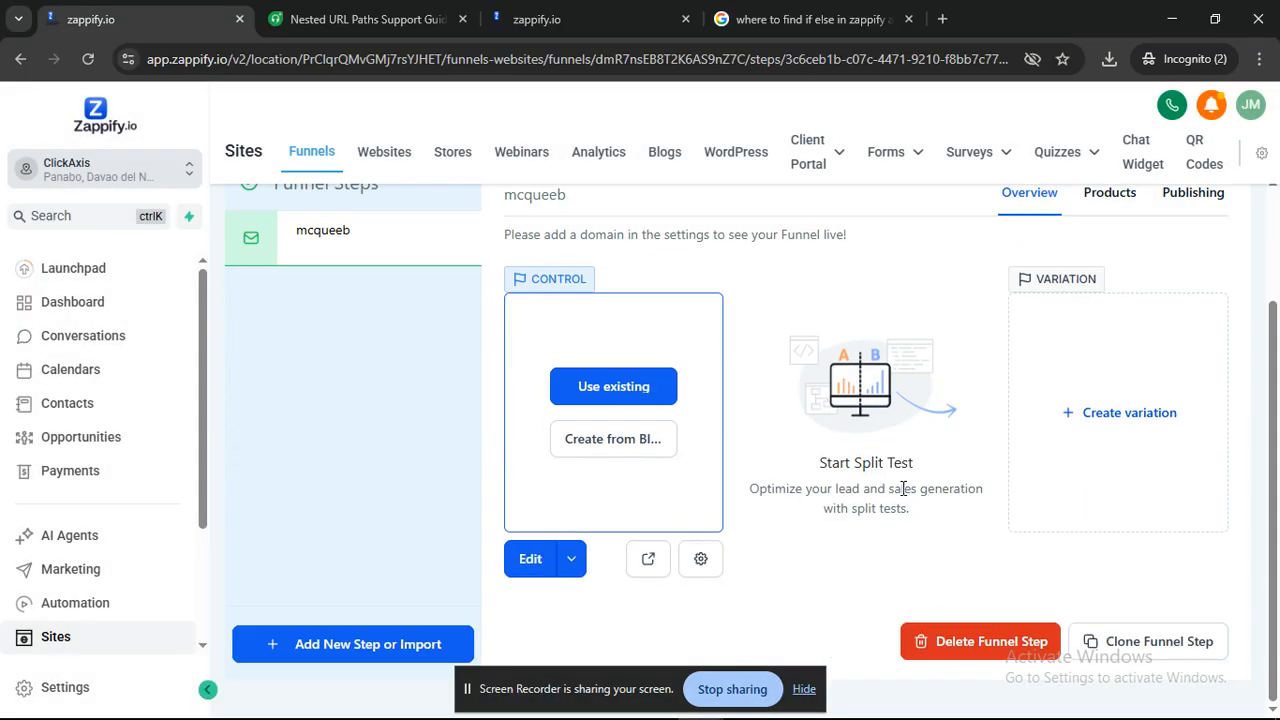
pyautogui.scroll(1, 903, 488)
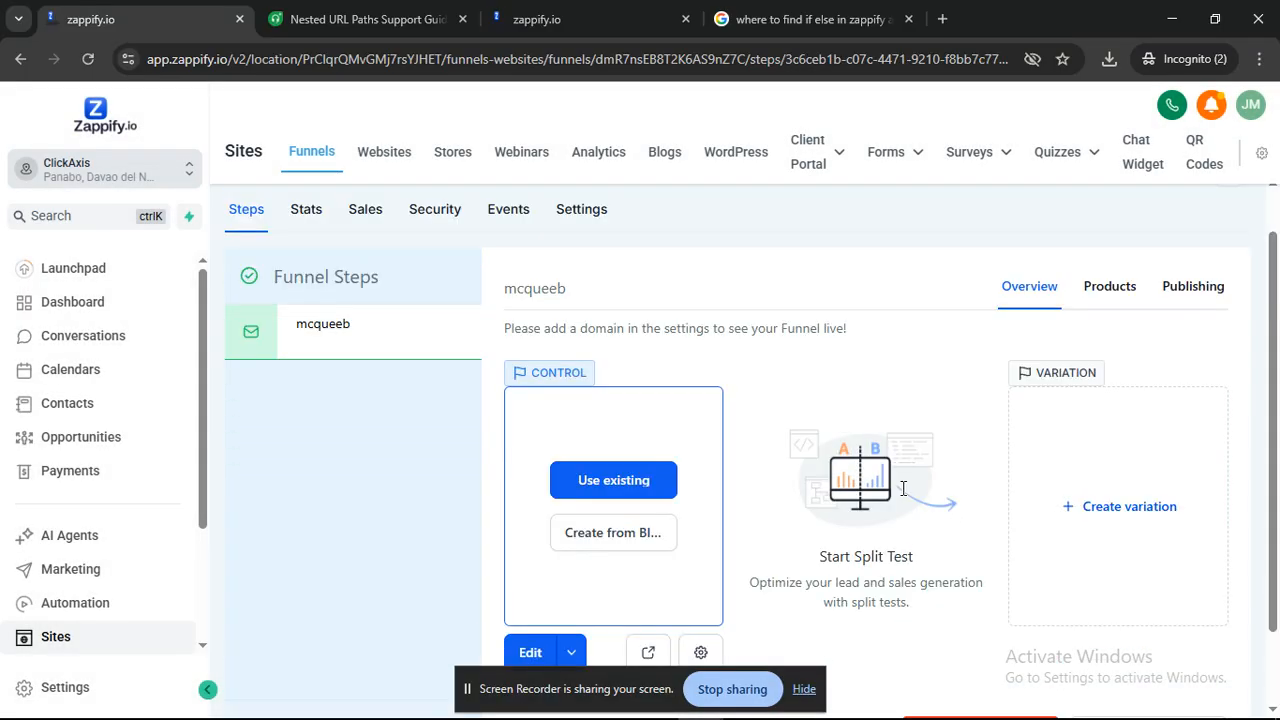
pyautogui.click(607, 545)
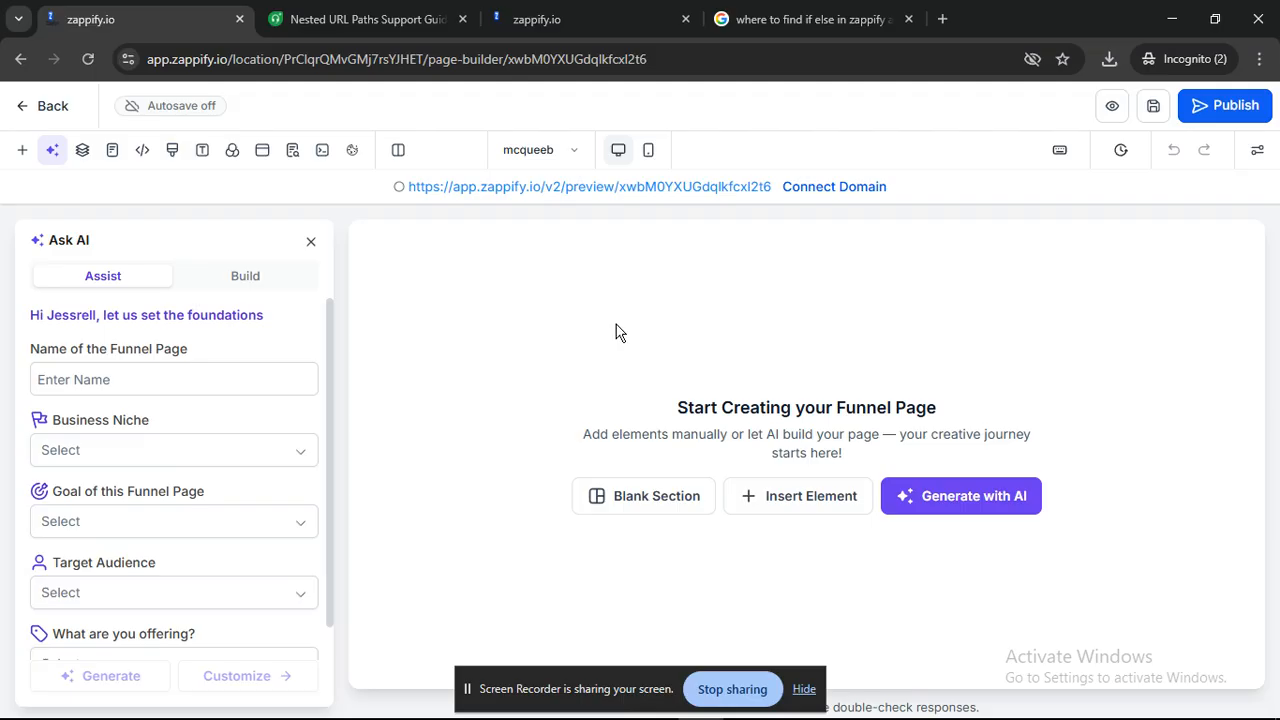
pyautogui.click(642, 498)
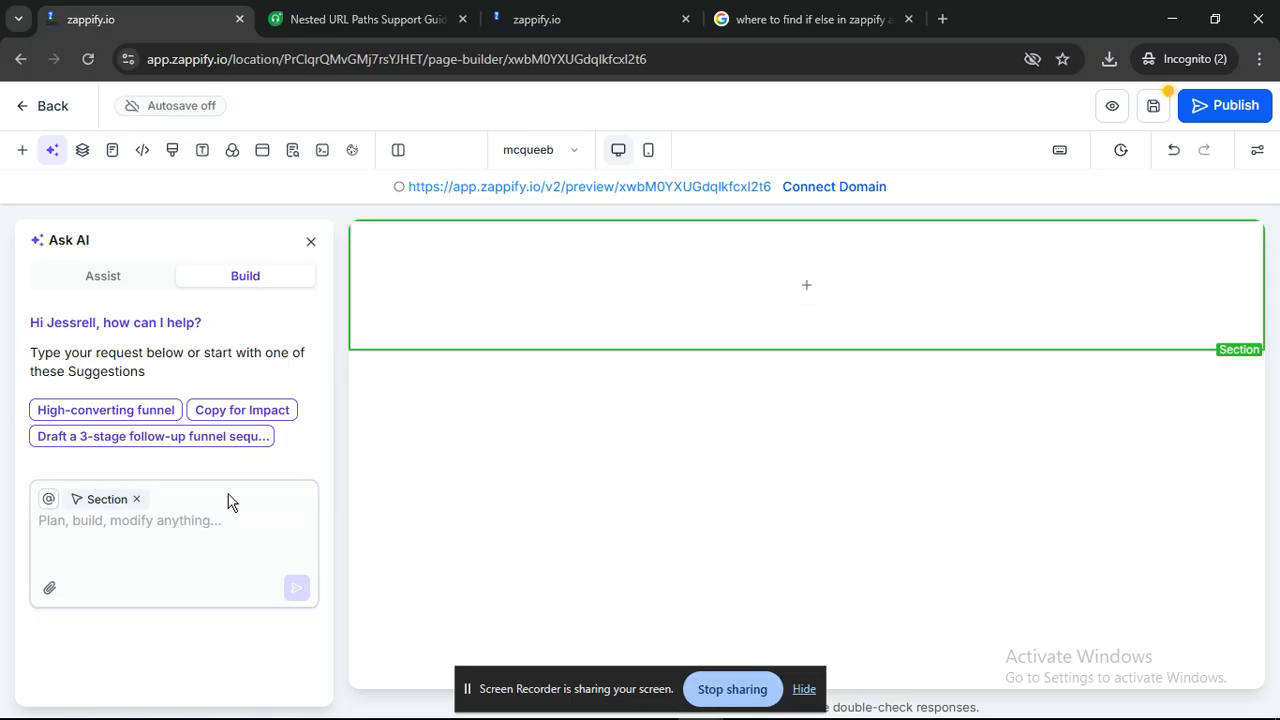
# Send the suggested "High-converting funnel" request to the AI assistant for the selected section.
pyautogui.click(180, 540)
pyautogui.click(160, 412)
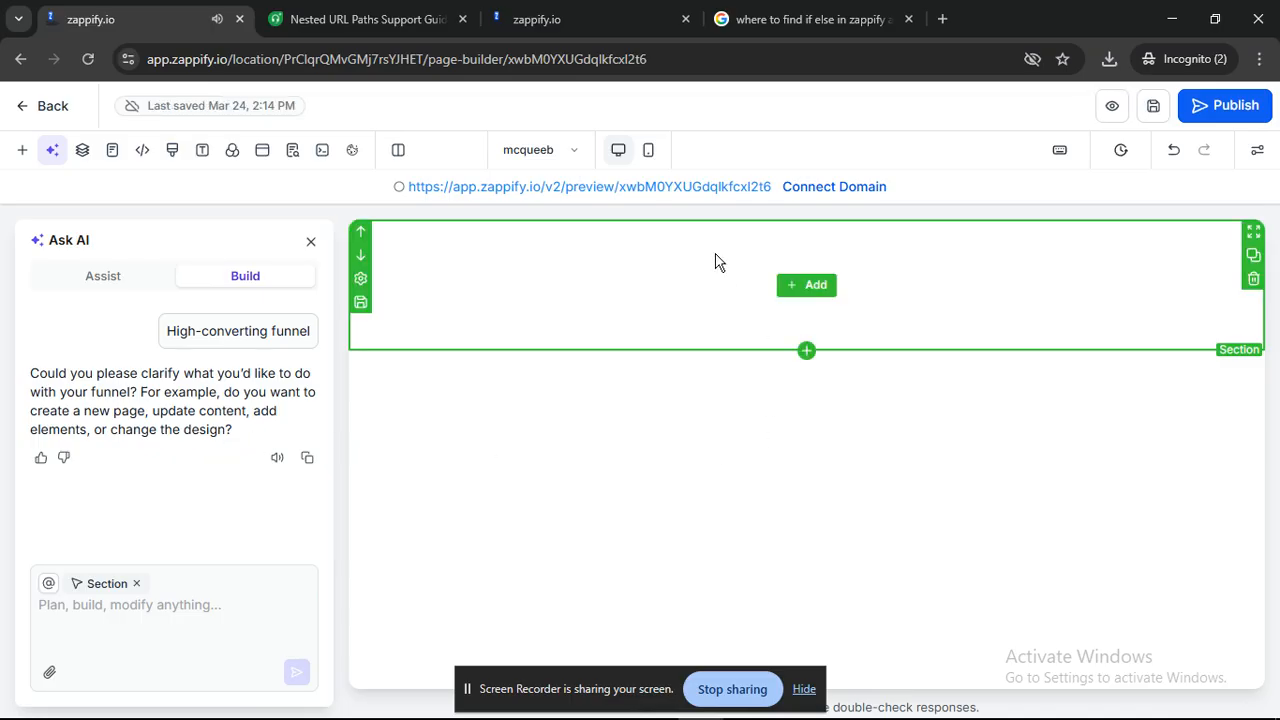
# View the builder's pages, layers and custom CSS editor, and close the CSS editor without adding code.
pyautogui.click(108, 157)
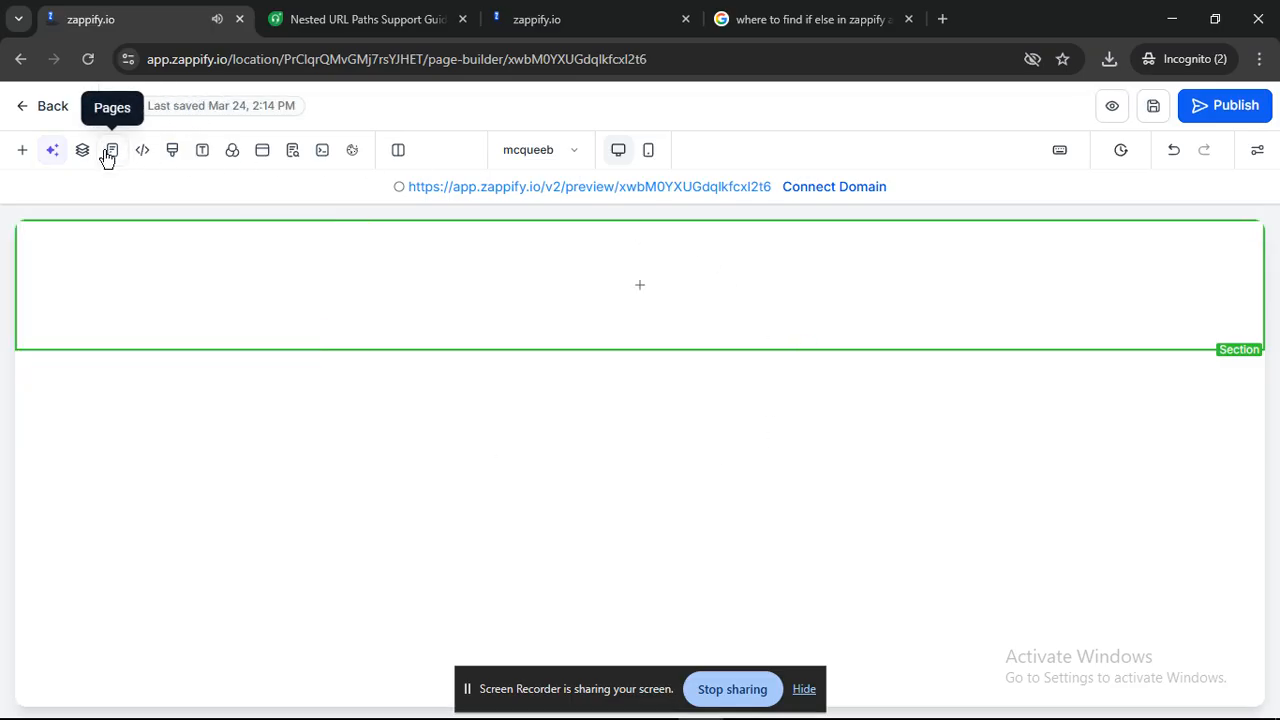
pyautogui.click(83, 159)
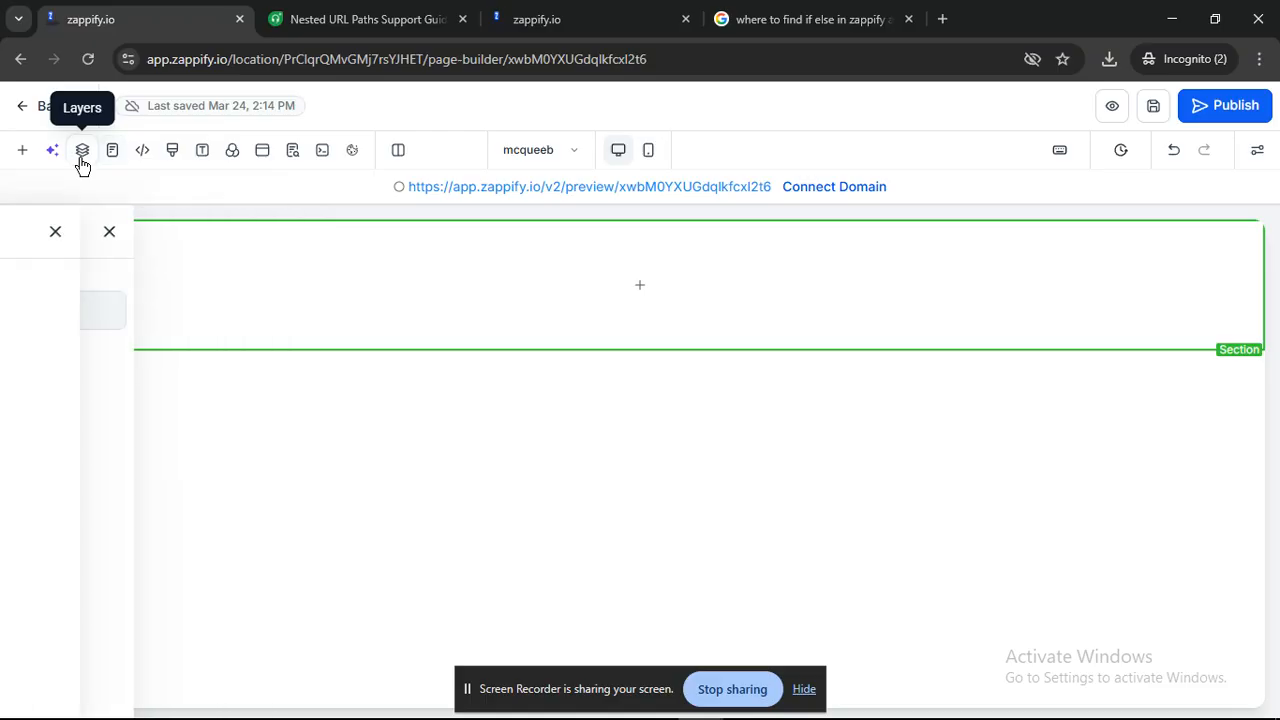
pyautogui.click(172, 152)
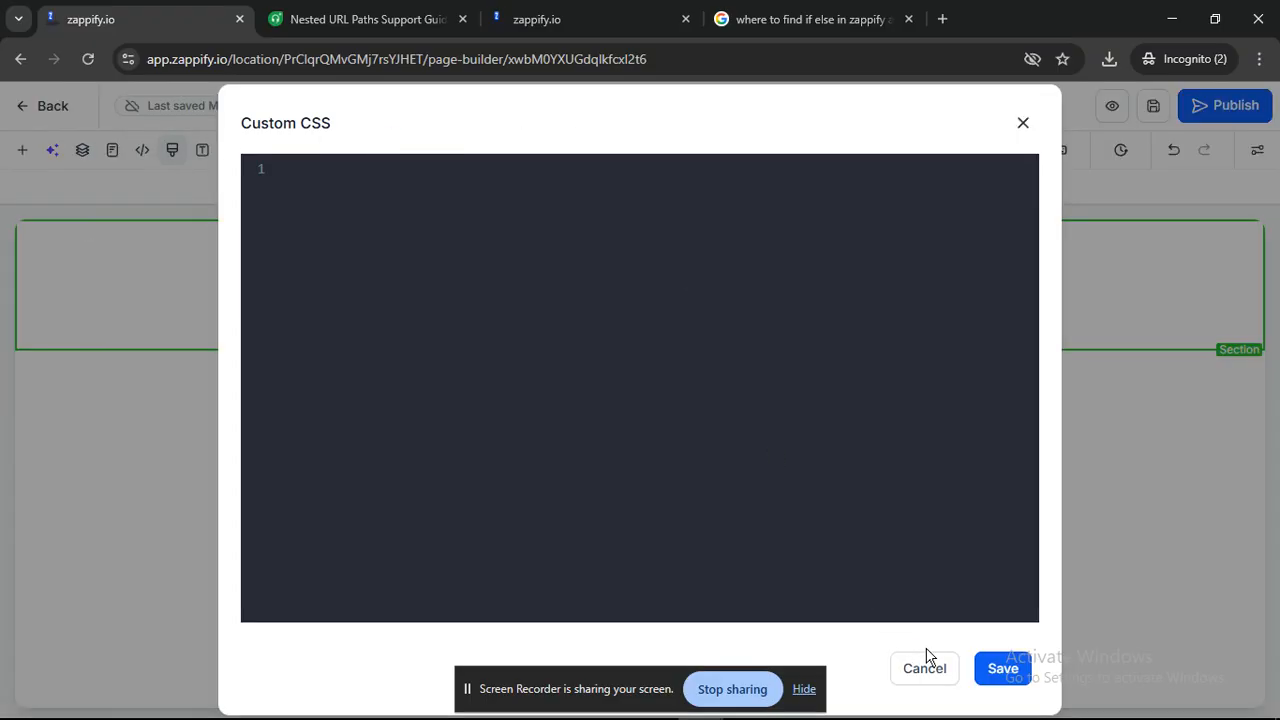
pyautogui.click(1022, 122)
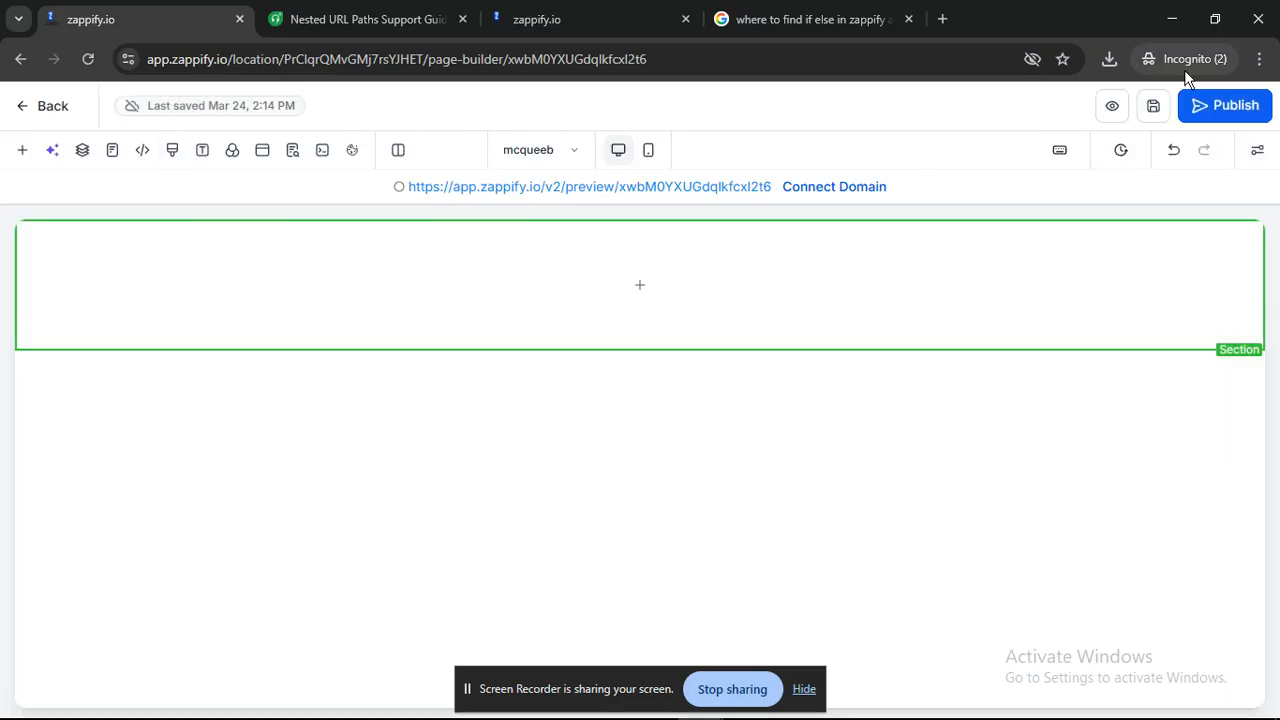